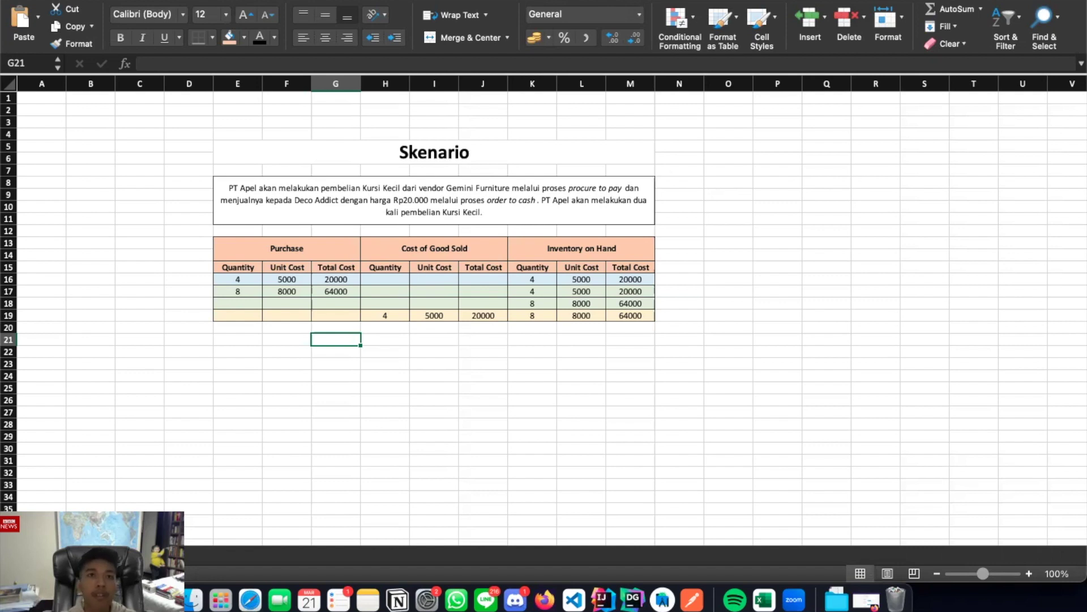
- Examine the purchase, cost of goods sold and inventory on hand entries of the Kursi Kecil scenario in the spreadsheet
{"action": "key", "text": "super+Tab"}
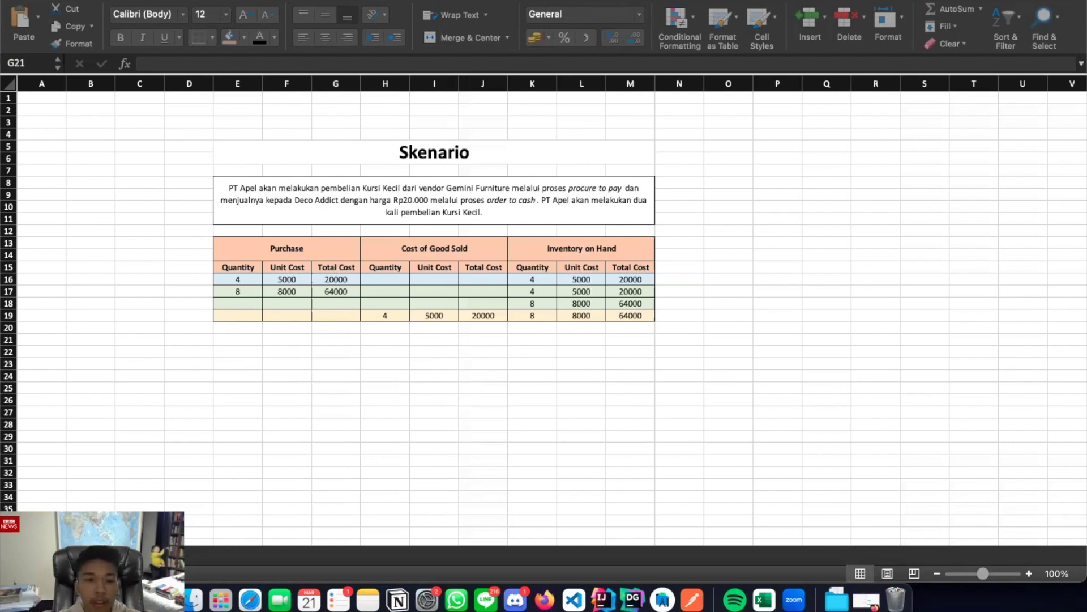
{"action": "left_click", "coordinate": [359, 298]}
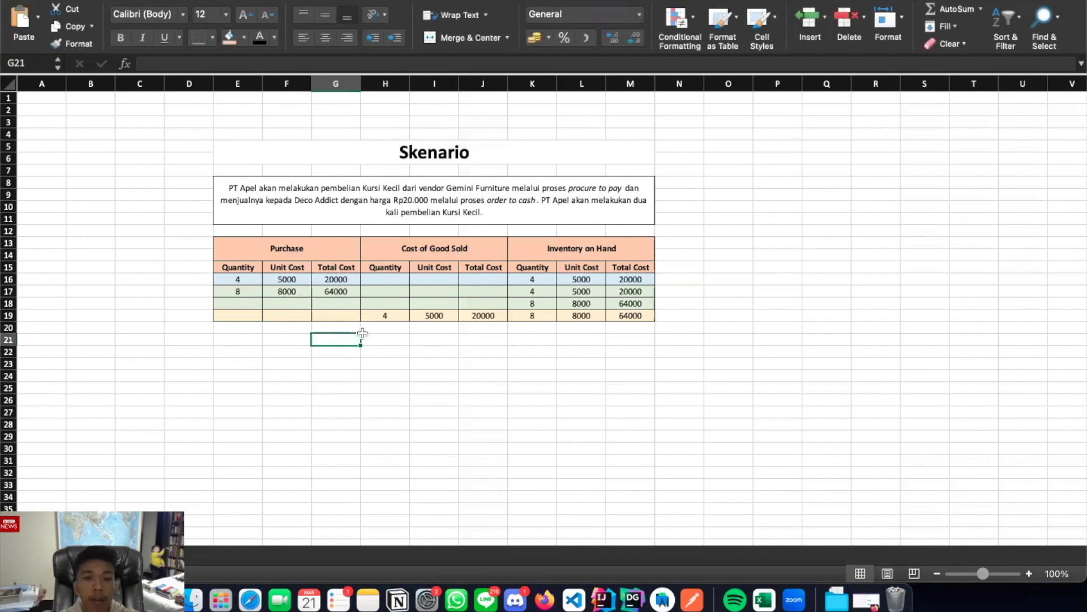
{"action": "left_click", "coordinate": [385, 374]}
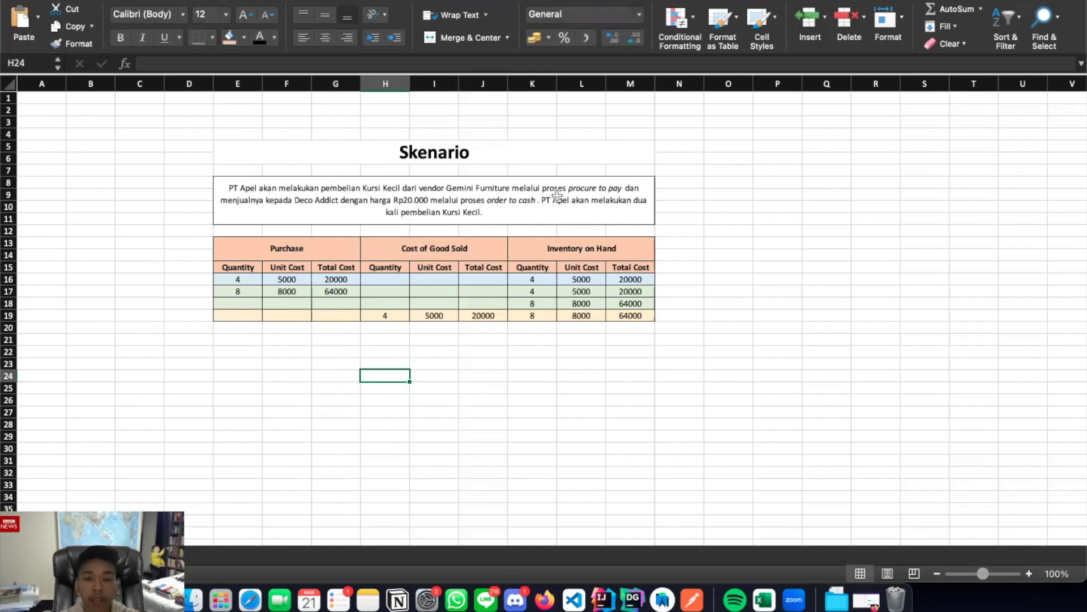
{"action": "left_click", "coordinate": [670, 243]}
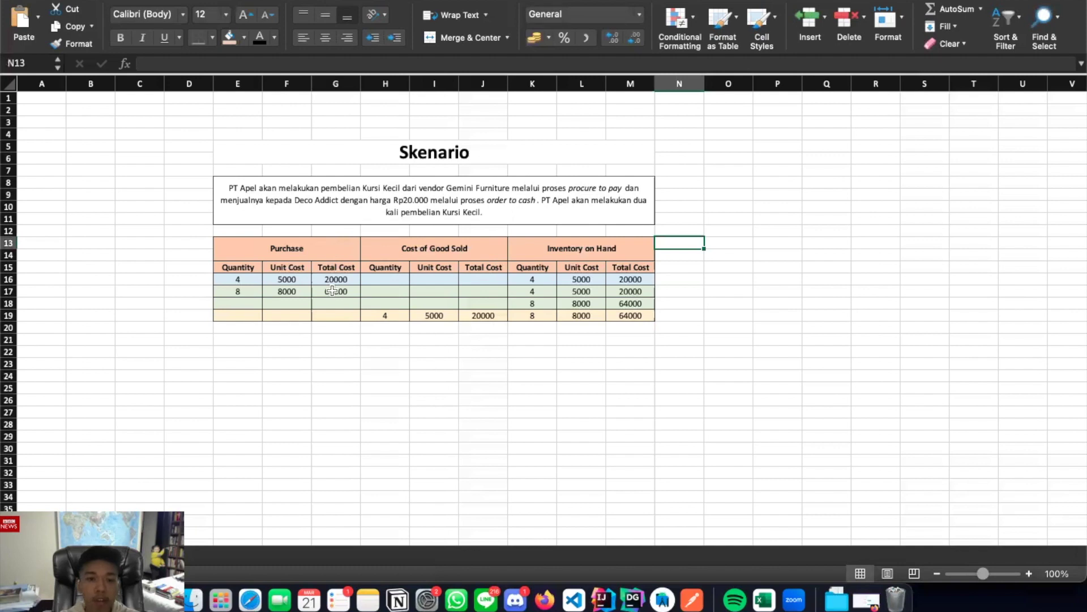
{"action": "left_click", "coordinate": [235, 279]}
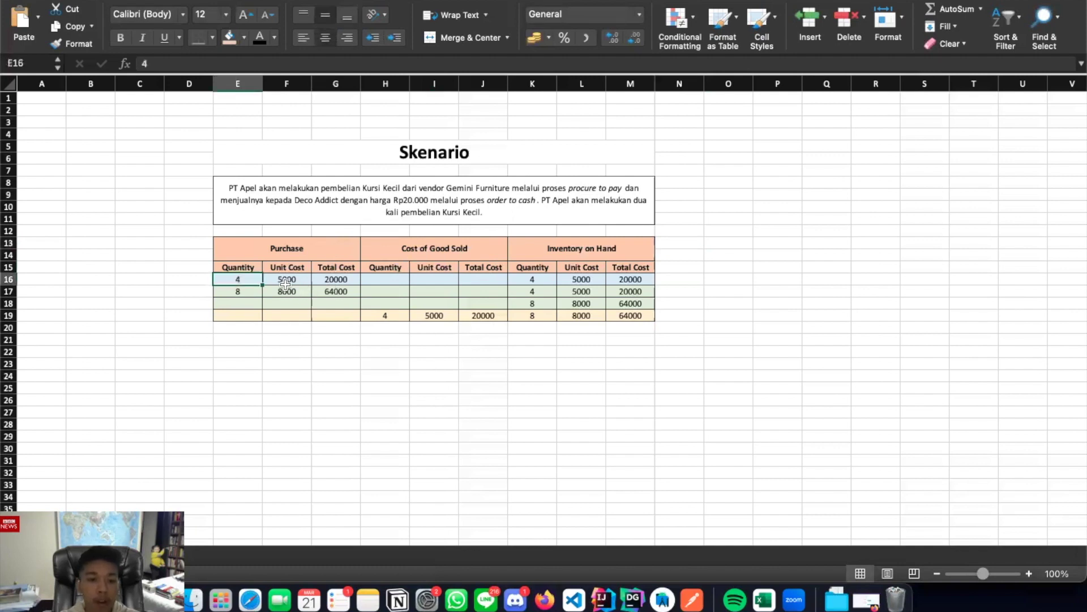
{"action": "left_click", "coordinate": [294, 281]}
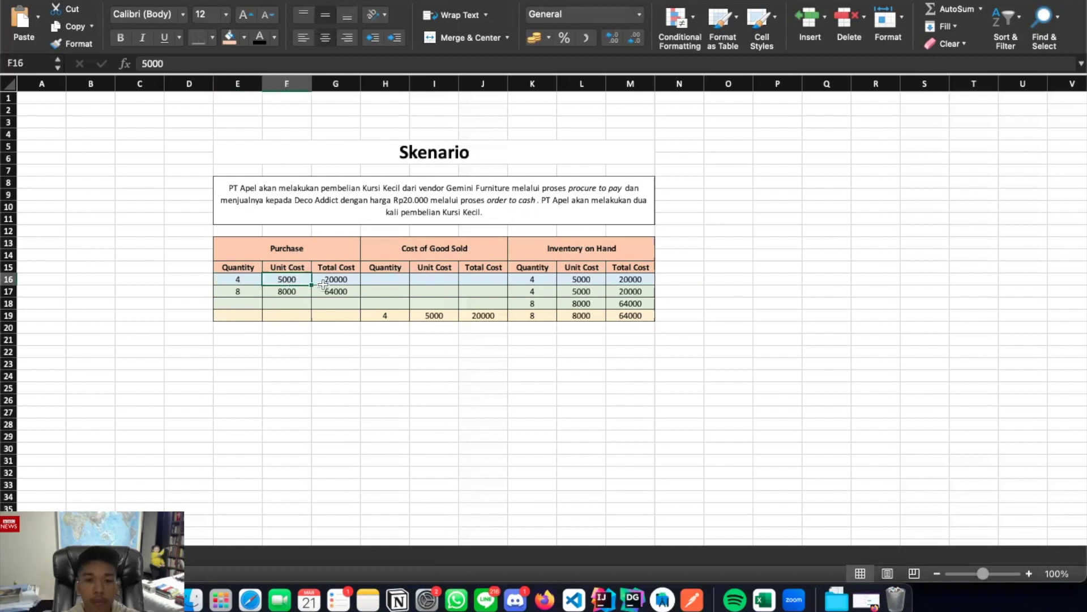
{"action": "left_click", "coordinate": [342, 282]}
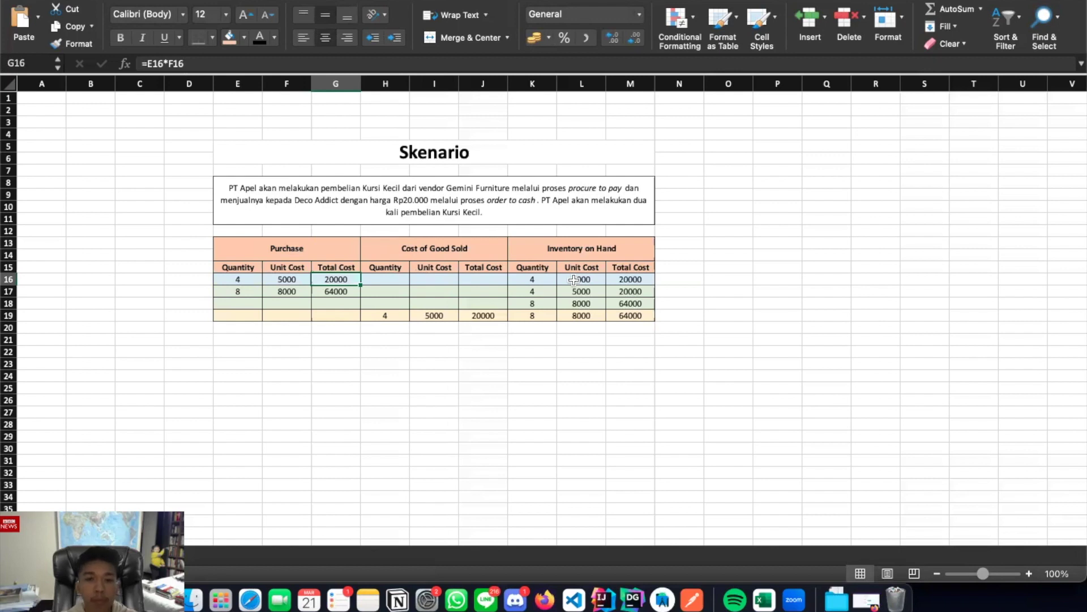
{"action": "left_click", "coordinate": [251, 293]}
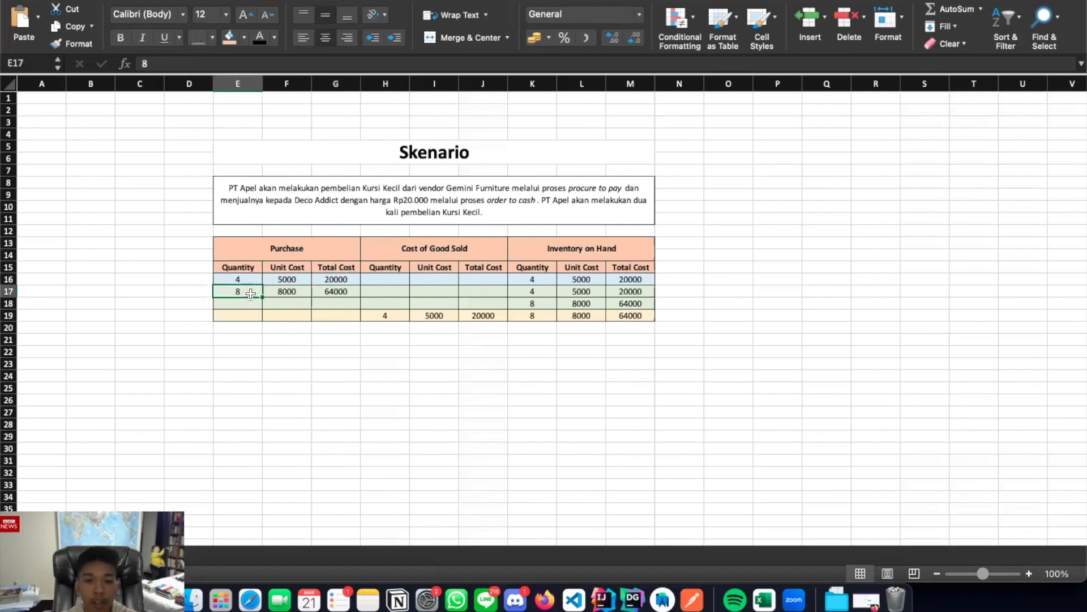
{"action": "left_click", "coordinate": [288, 295]}
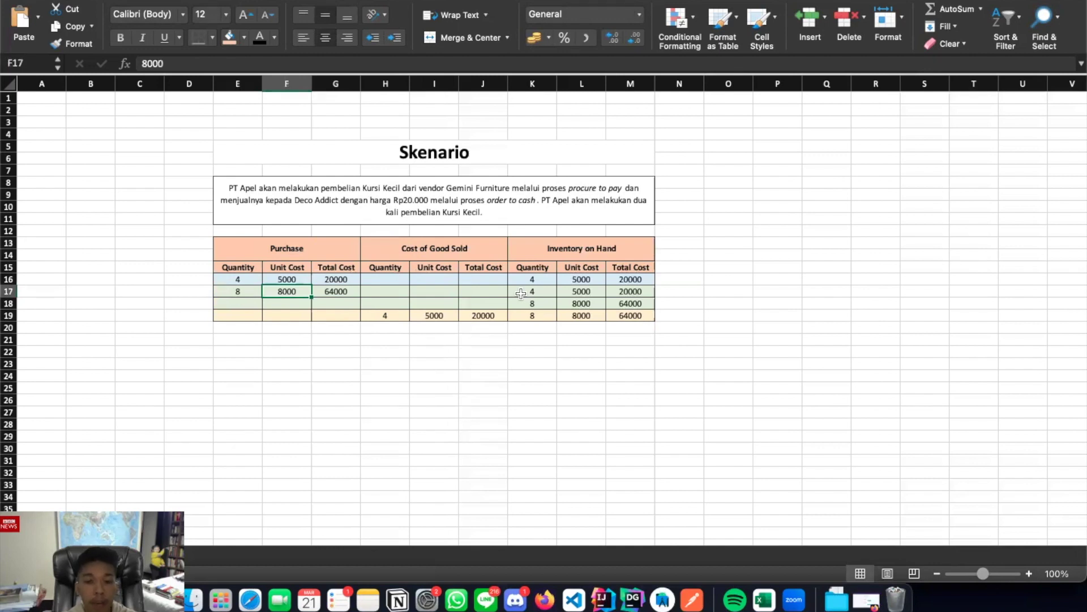
{"action": "left_click", "coordinate": [571, 293]}
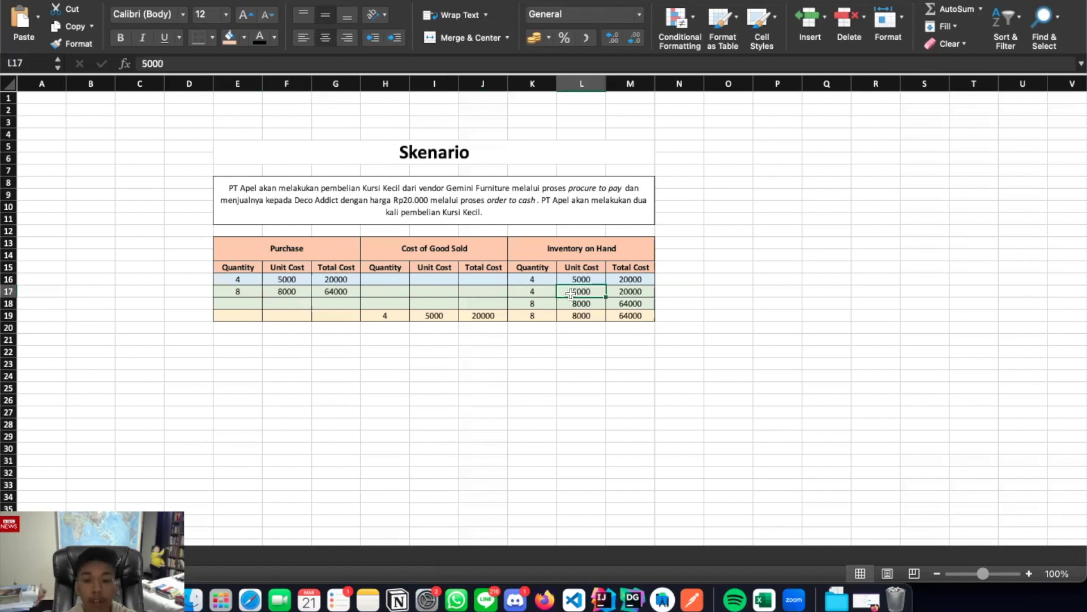
{"action": "left_click", "coordinate": [527, 306]}
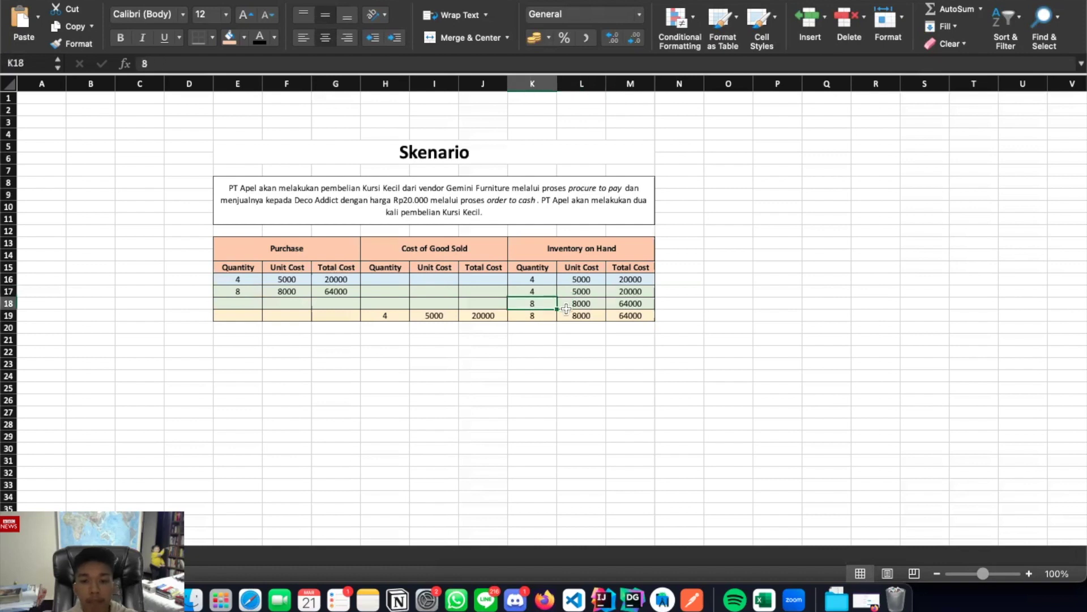
{"action": "left_click", "coordinate": [578, 305]}
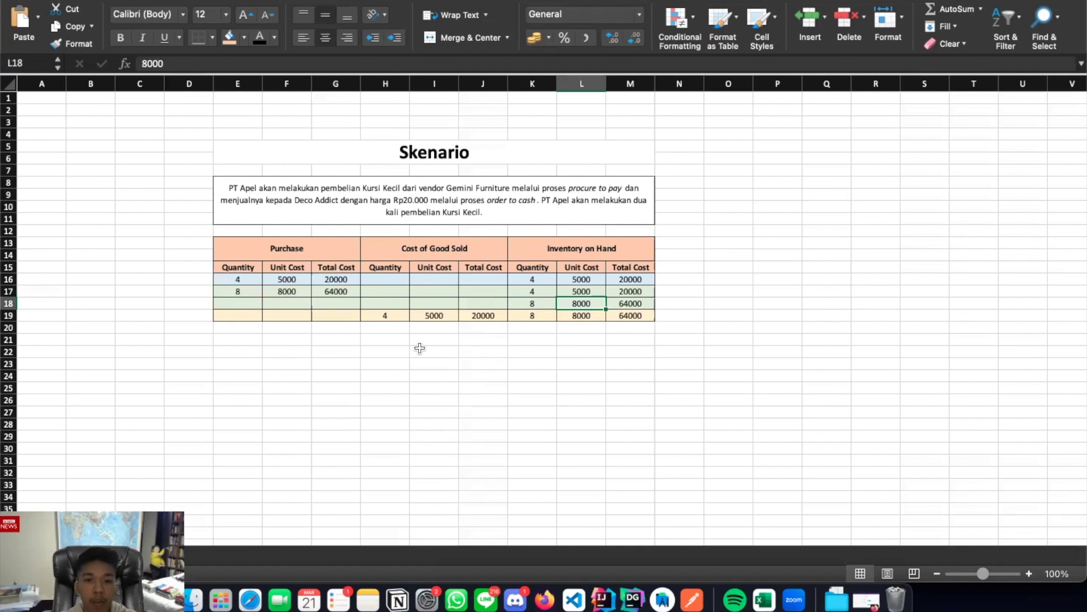
{"action": "left_click_drag", "start_coordinate": [385, 316], "coordinate": [488, 321]}
{"action": "left_click", "coordinate": [468, 350]}
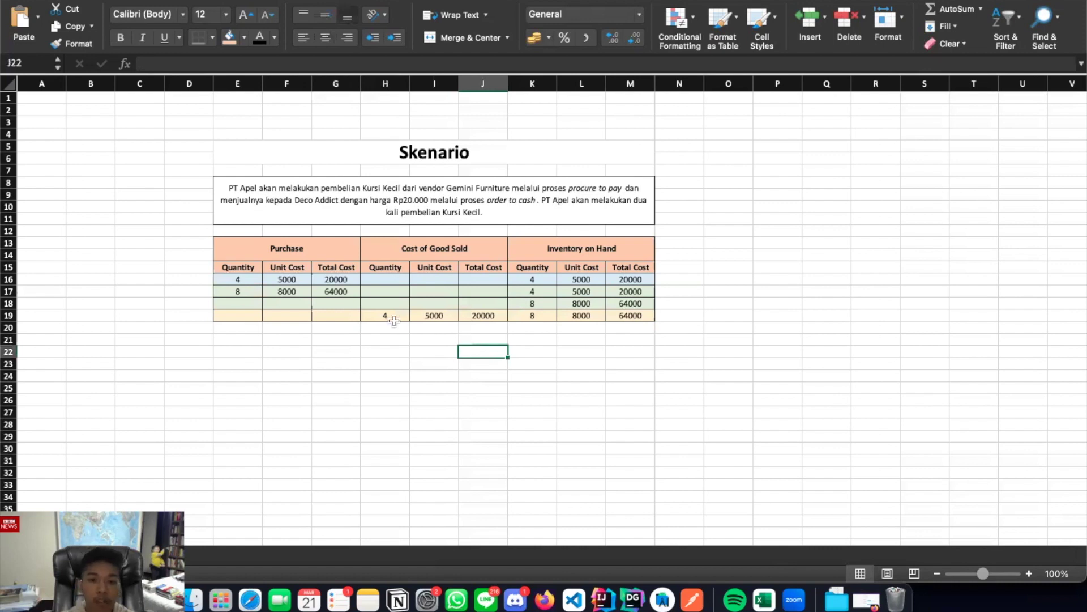
{"action": "left_click", "coordinate": [429, 318]}
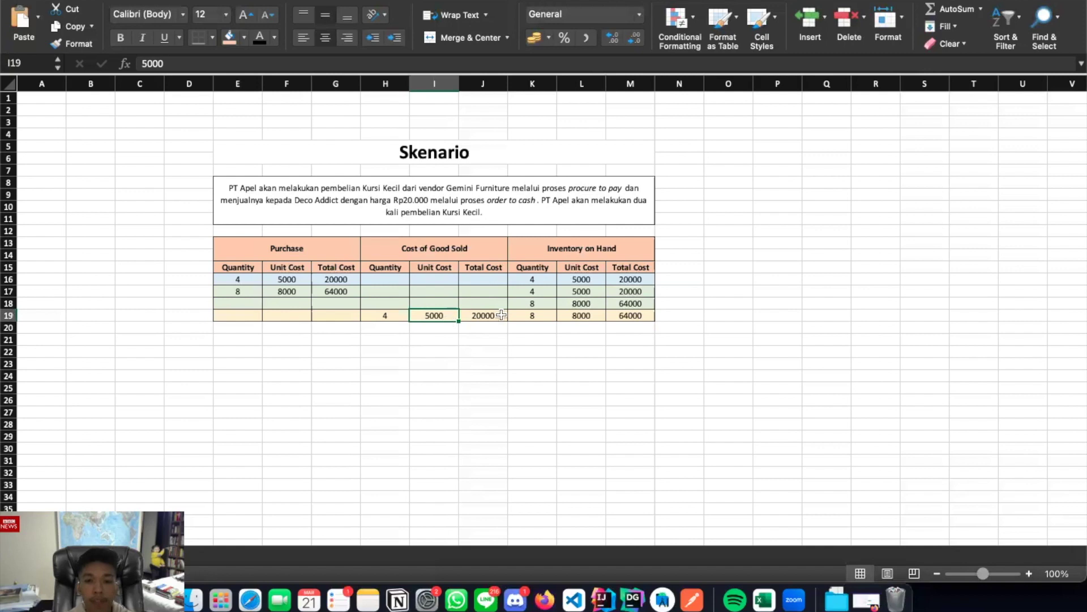
{"action": "left_click", "coordinate": [544, 315]}
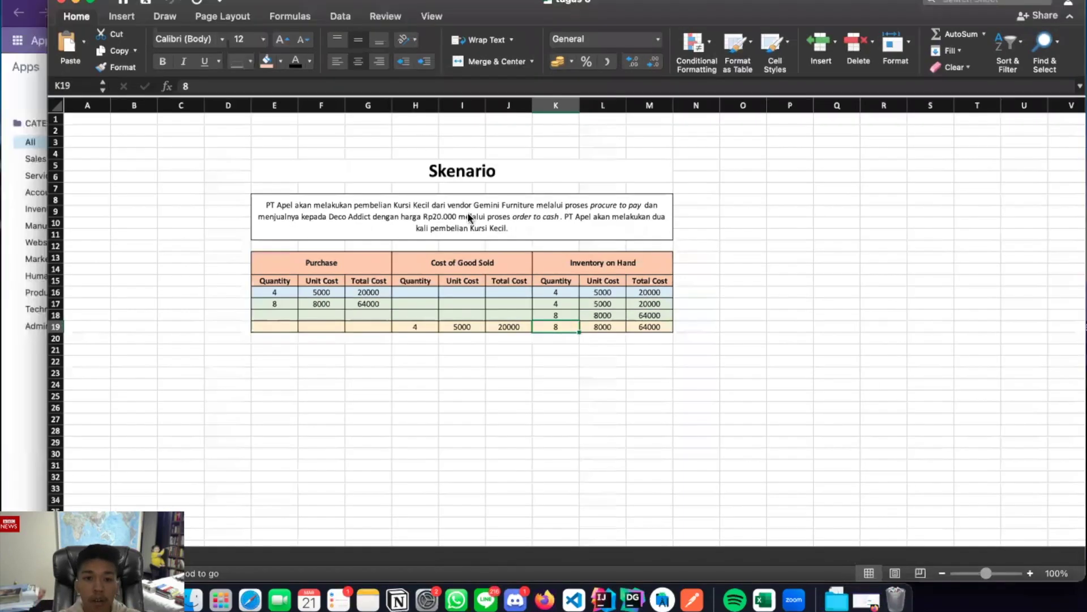
- Switch to Odoo in the browser and open the product categories list of the Inventory app
{"action": "key", "text": "ctrl+Up"}
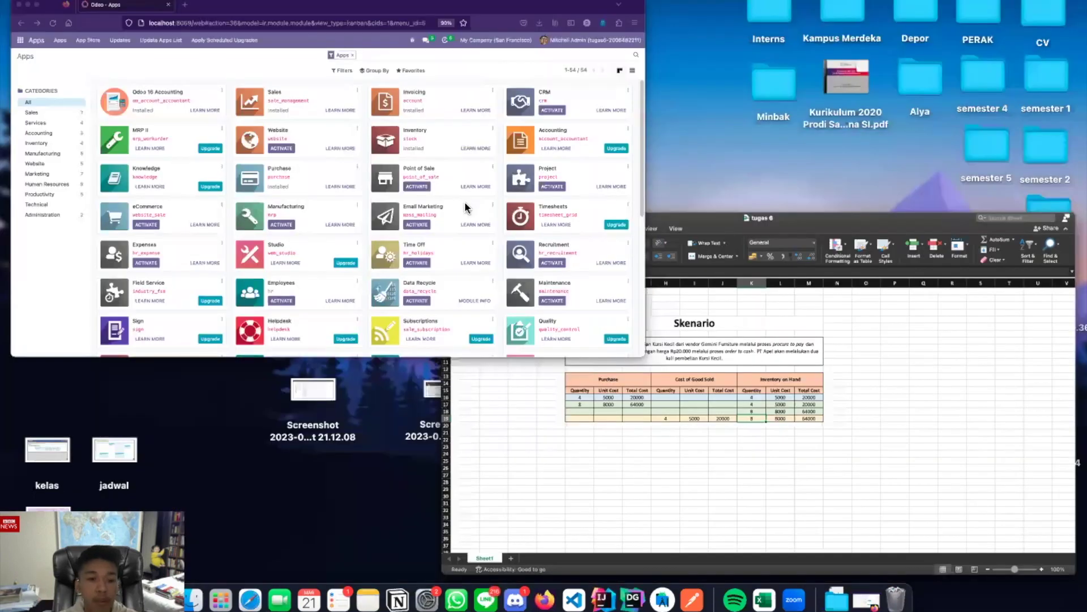
{"action": "left_click", "coordinate": [465, 207]}
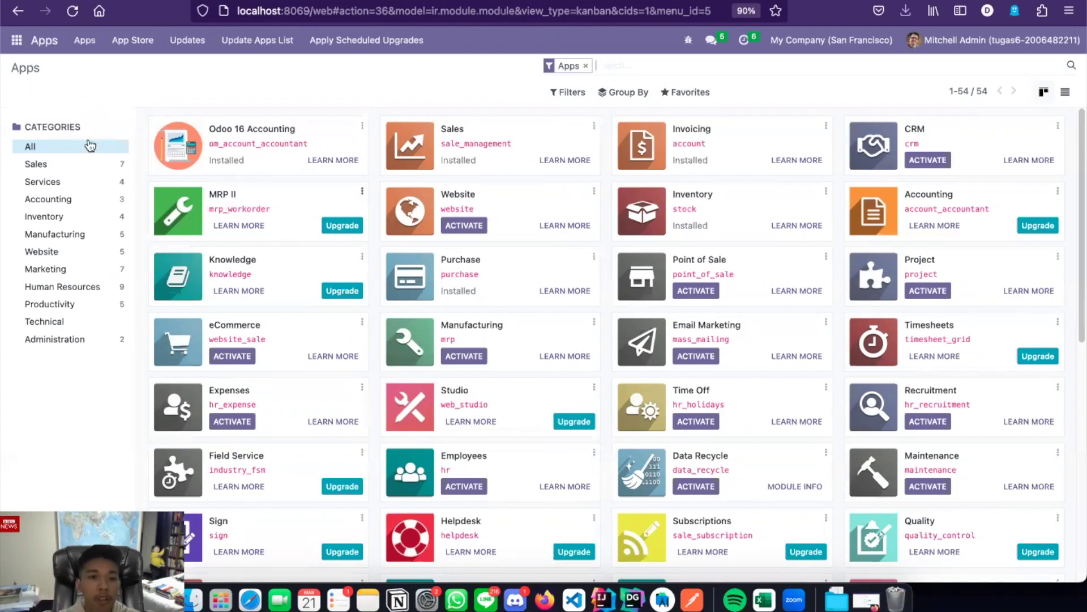
{"action": "left_click", "coordinate": [16, 40]}
{"action": "left_click", "coordinate": [33, 154]}
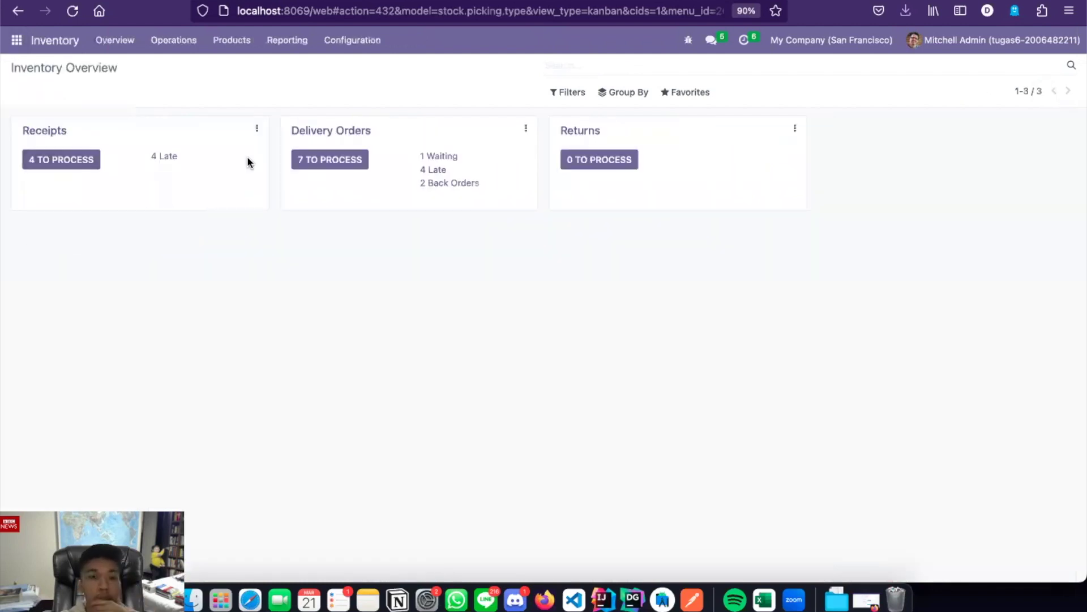
{"action": "left_click", "coordinate": [353, 40]}
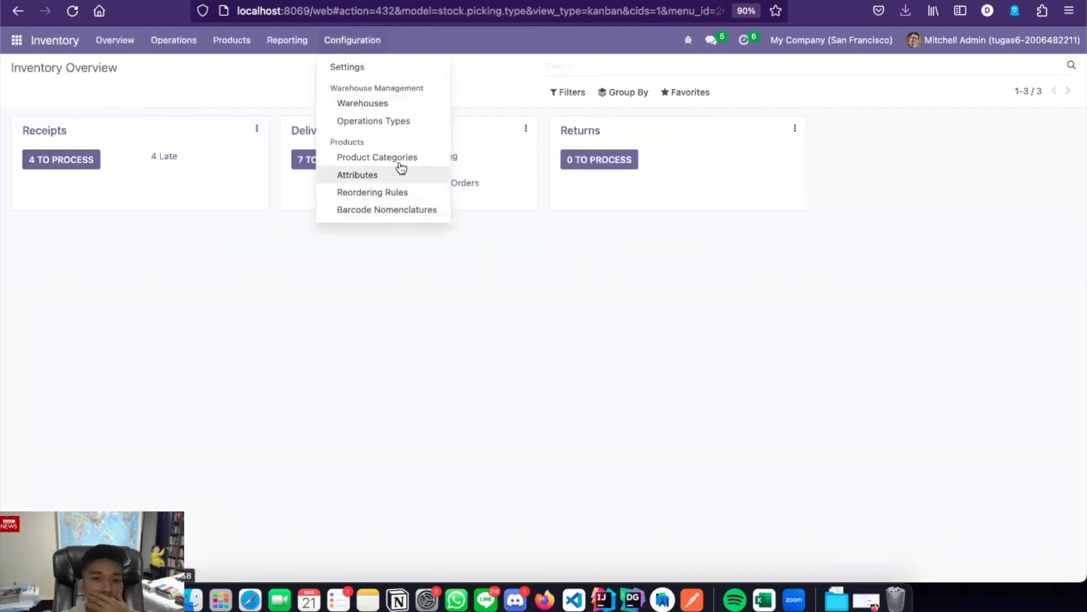
{"action": "left_click", "coordinate": [399, 155]}
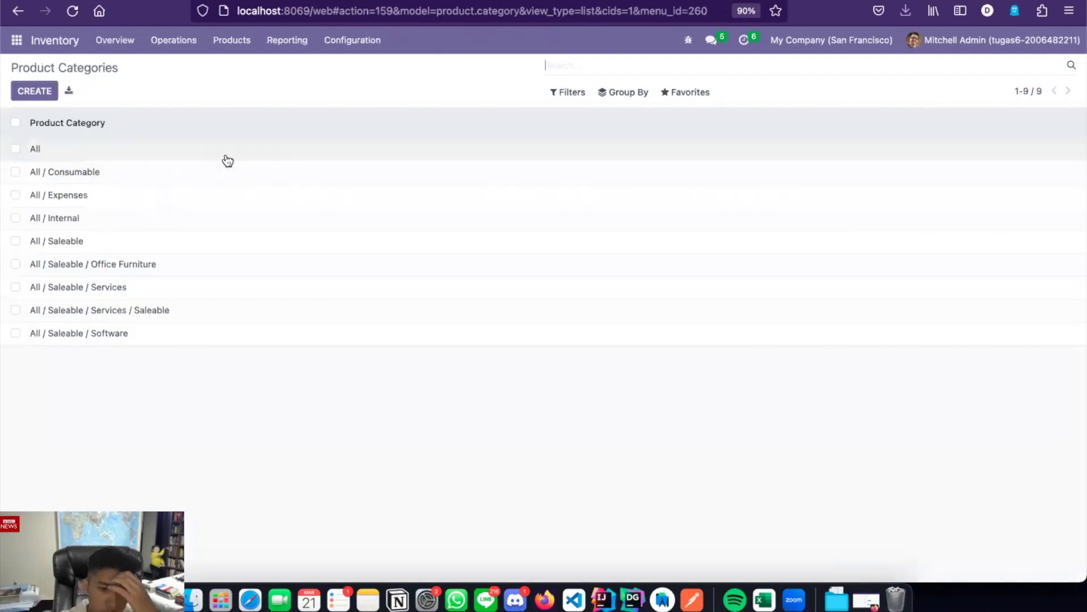
- Create a new product category named "[FIFO] Kursi"
{"action": "left_click", "coordinate": [34, 92]}
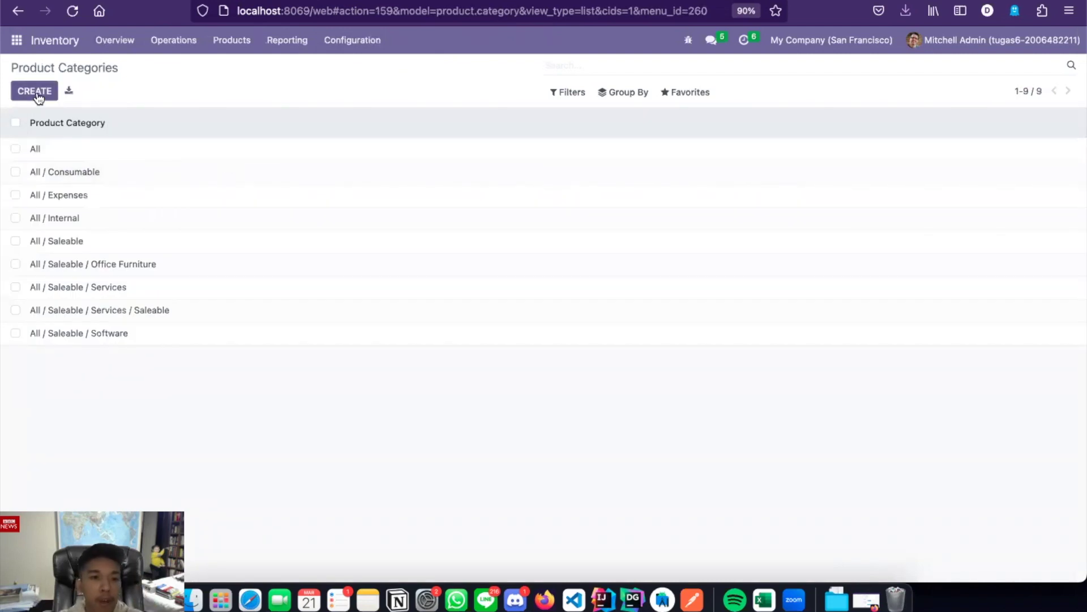
{"action": "left_click", "coordinate": [171, 173]}
{"action": "type", "text": "[f"}
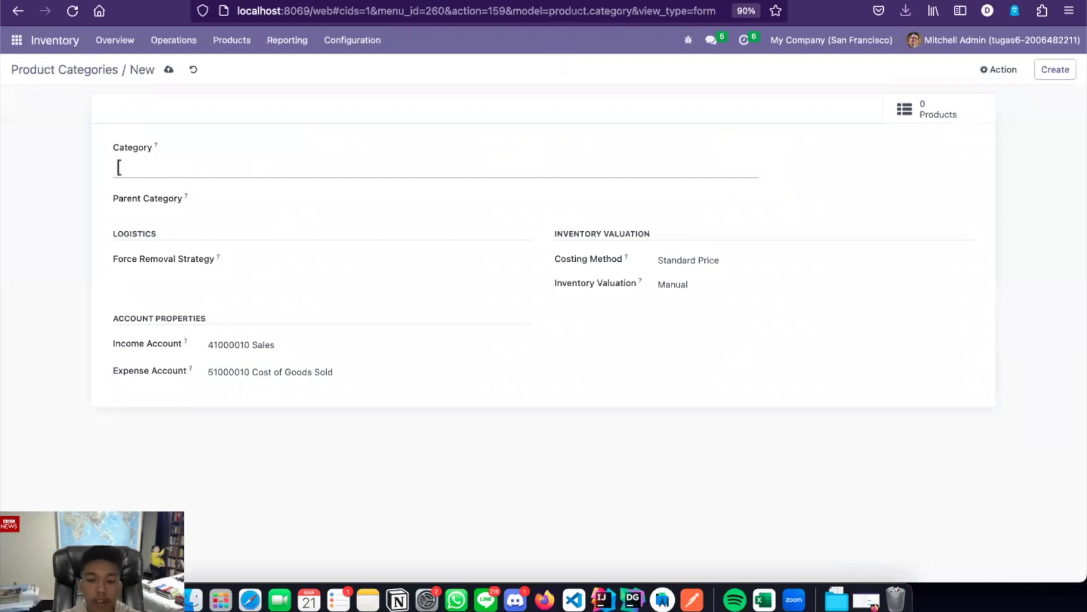
{"action": "key", "text": "BackSpace"}
{"action": "type", "text": "FI"}
{"action": "key", "text": "BackSpace"}
{"action": "key", "text": "BackSpace"}
{"action": "type", "text": "FIFO["}
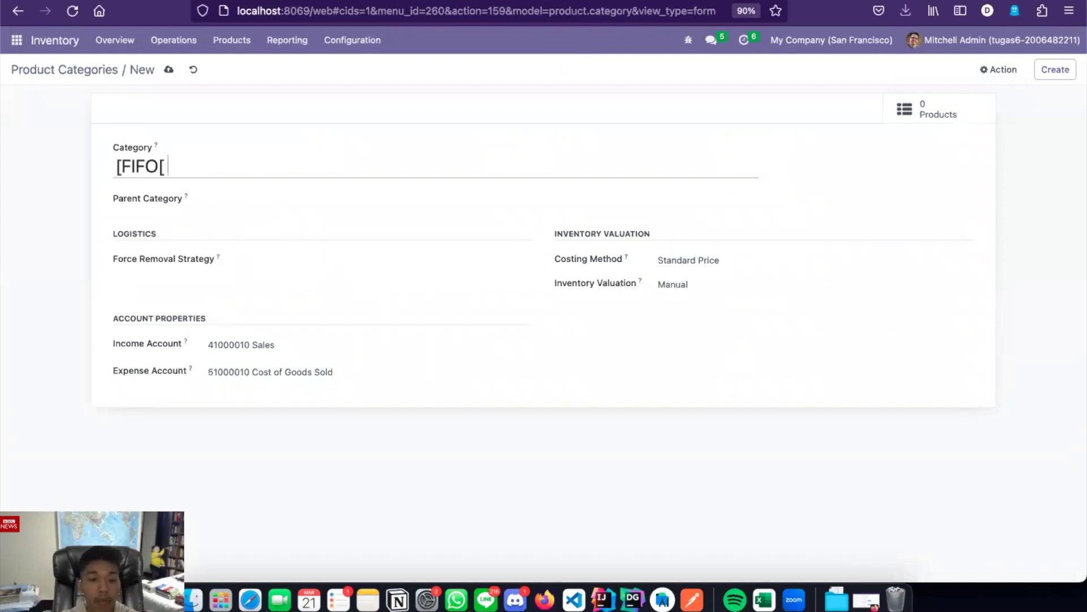
{"action": "type", "text": " Kursi"}
{"action": "key", "text": "BackSpace"}
{"action": "key", "text": "BackSpace"}
{"action": "key", "text": "BackSpace"}
{"action": "key", "text": "BackSpace"}
{"action": "key", "text": "BackSpace"}
{"action": "key", "text": "BackSpace"}
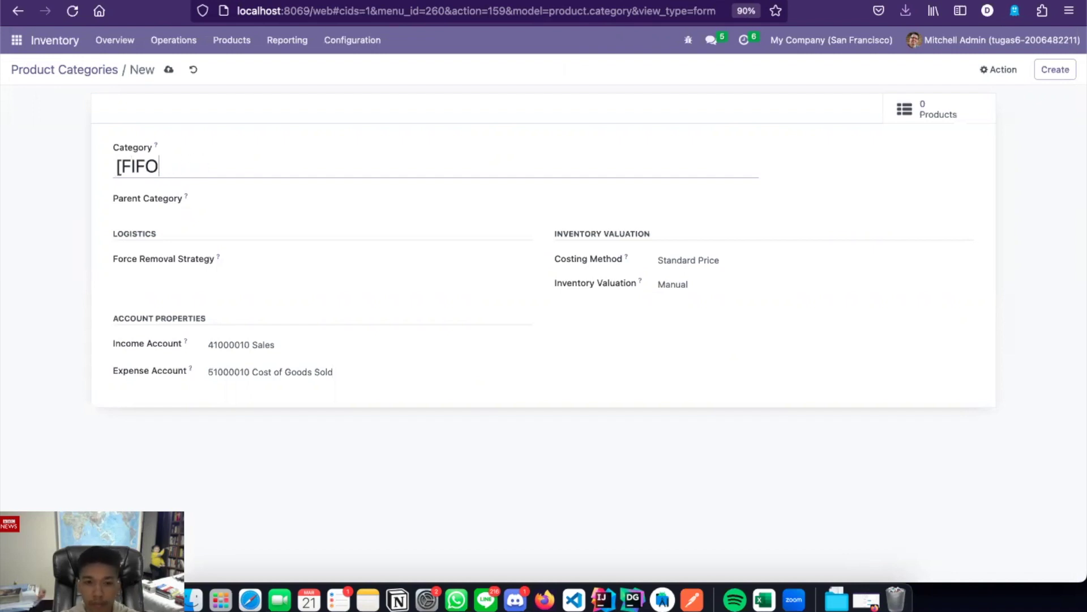
{"action": "key", "text": "BackSpace"}
{"action": "type", "text": "] L"}
{"action": "key", "text": "BackSpace"}
{"action": "type", "text": "Kursi"}
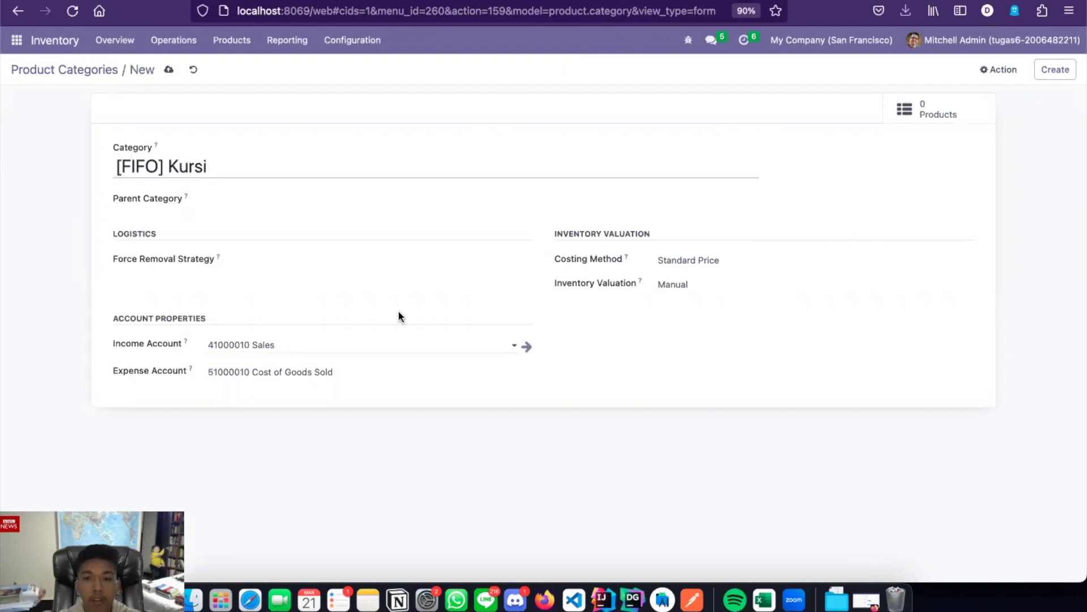
- Set the category's costing method to First In First Out (FIFO), keep inventory valuation Manual, and save the category
{"action": "left_click", "coordinate": [688, 264]}
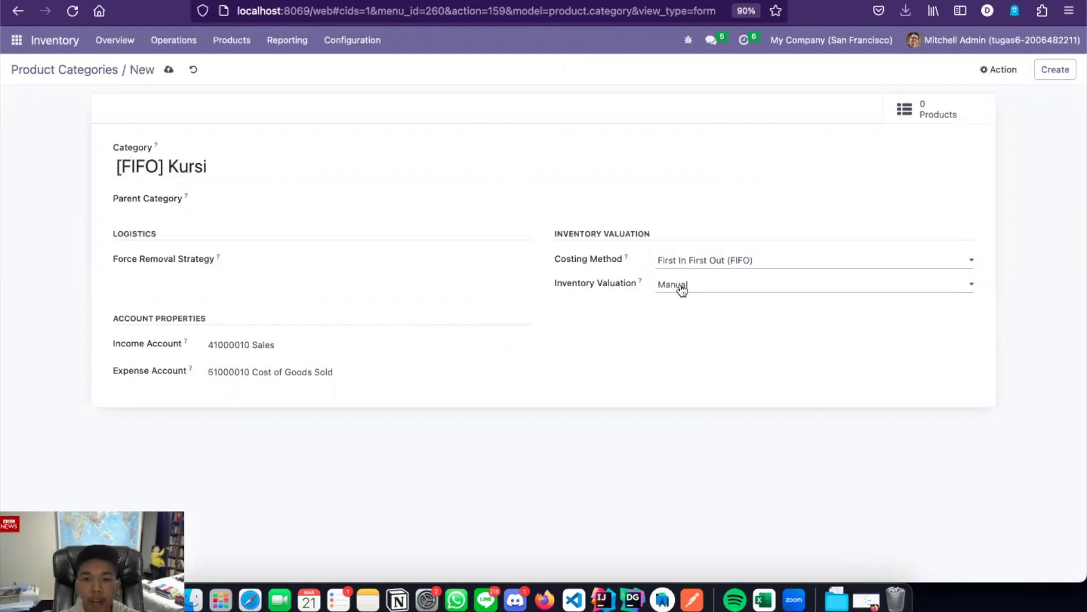
{"action": "left_click", "coordinate": [682, 285]}
{"action": "left_click", "coordinate": [687, 284]}
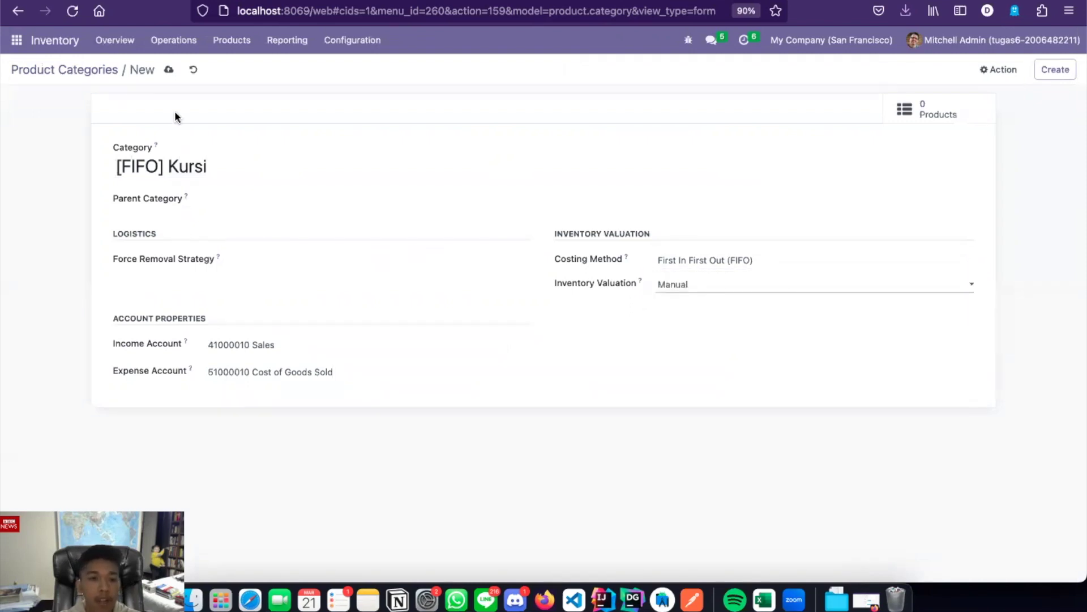
{"action": "left_click", "coordinate": [169, 70]}
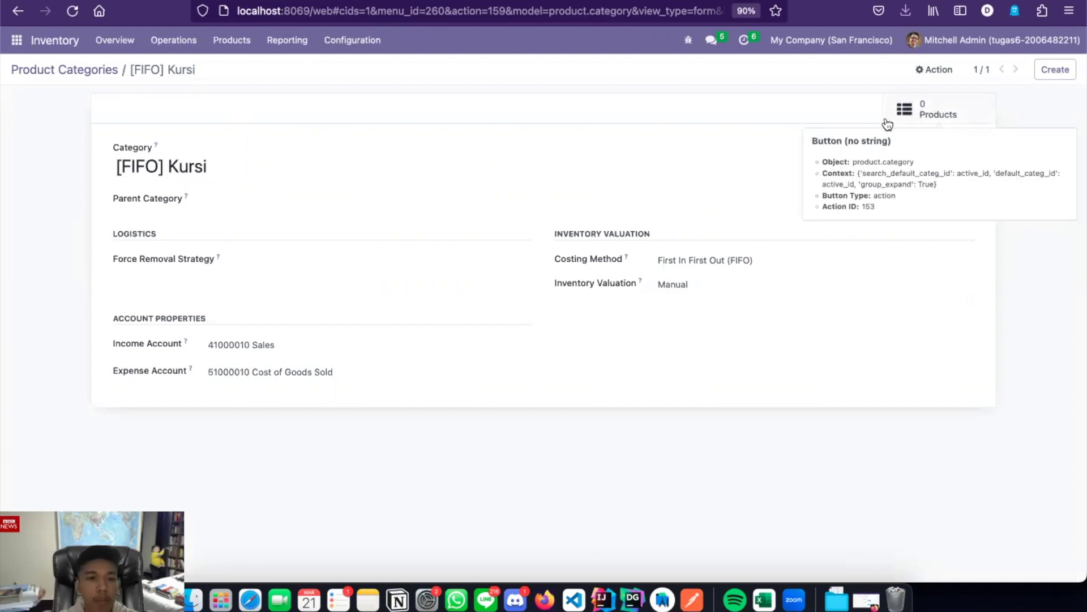
- Create a product named "Kursi Kecil" from the [FIFO] Kursi category's product list and set its type to Storable Product
{"action": "left_click", "coordinate": [923, 120]}
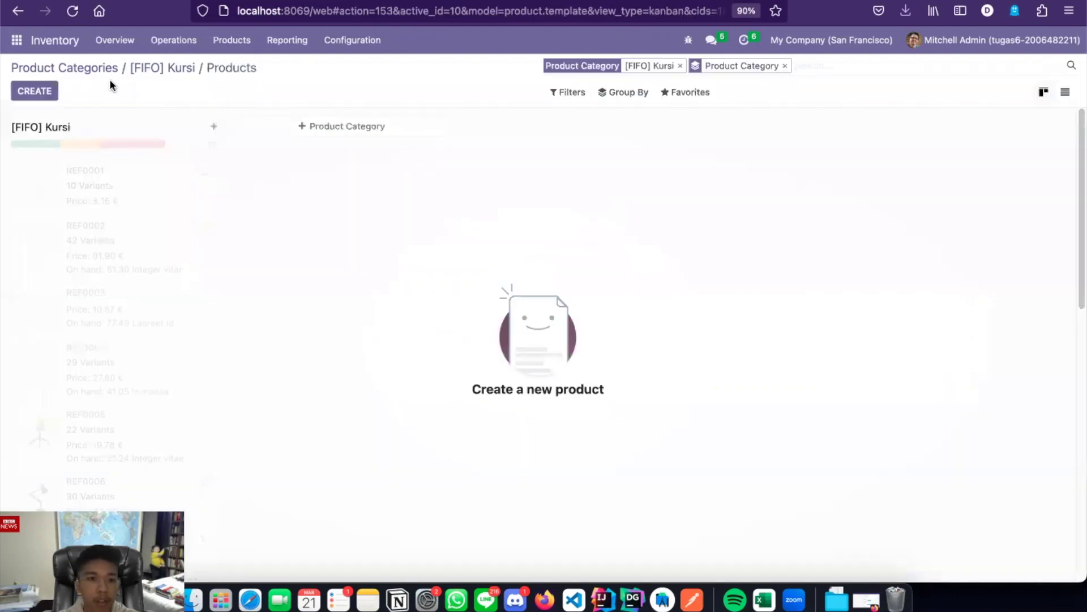
{"action": "left_click", "coordinate": [22, 90]}
{"action": "left_click", "coordinate": [23, 92]}
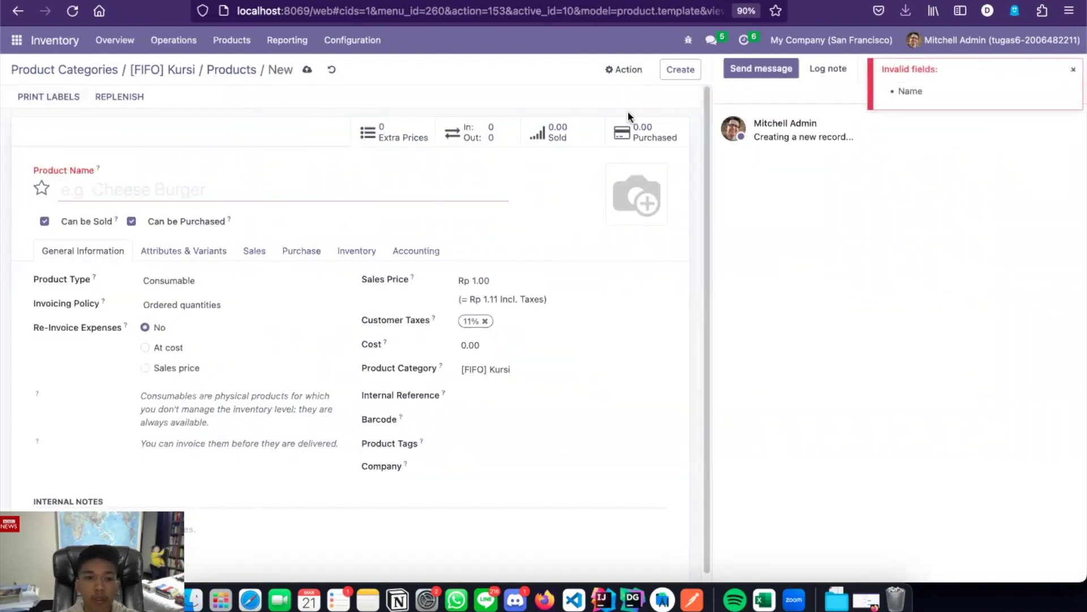
{"action": "left_click", "coordinate": [245, 189]}
{"action": "type", "text": "Kursi Kecil"}
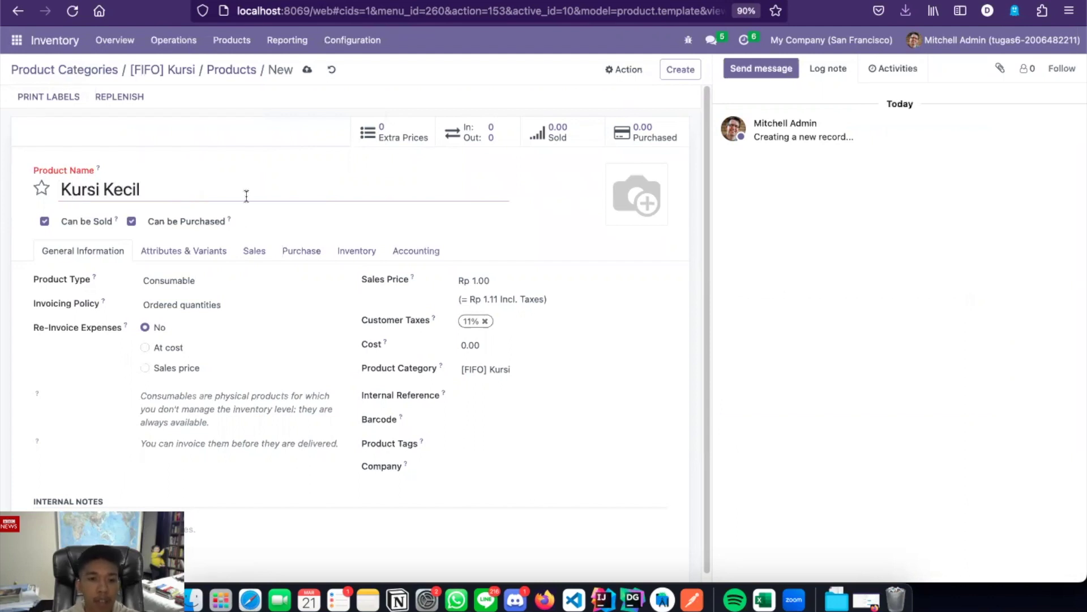
{"action": "left_click", "coordinate": [247, 278]}
{"action": "left_click", "coordinate": [243, 306]}
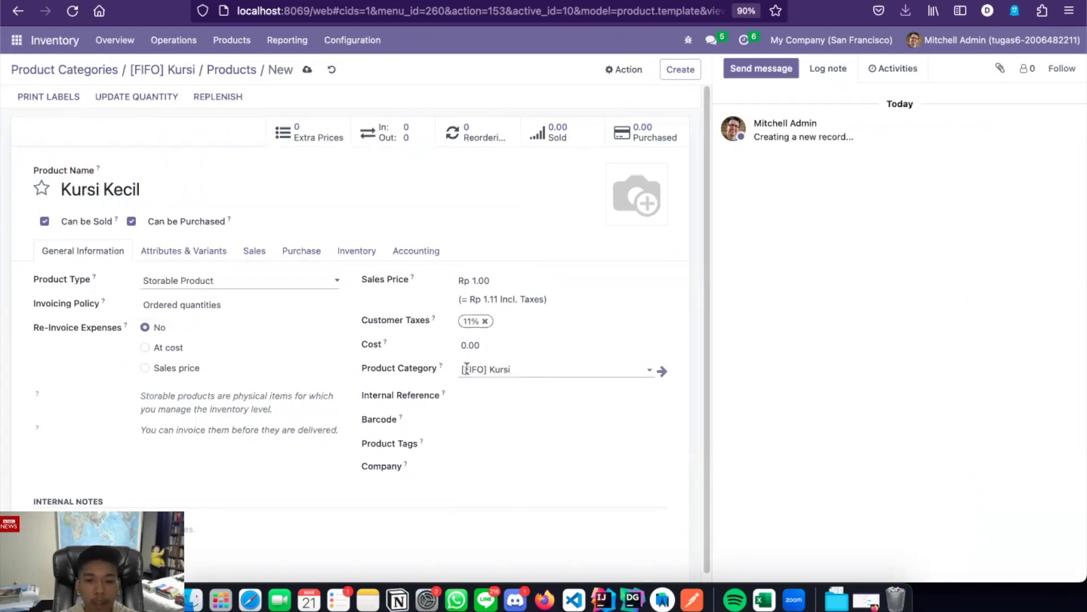
- Check the first purchase's unit cost in the Excel scenario table and set the Kursi Kecil product's cost to 5,000 in Odoo
{"action": "double_click", "coordinate": [468, 349]}
{"action": "double_click", "coordinate": [468, 350]}
{"action": "triple_click", "coordinate": [468, 350]}
{"action": "key", "text": "ctrl+Up"}
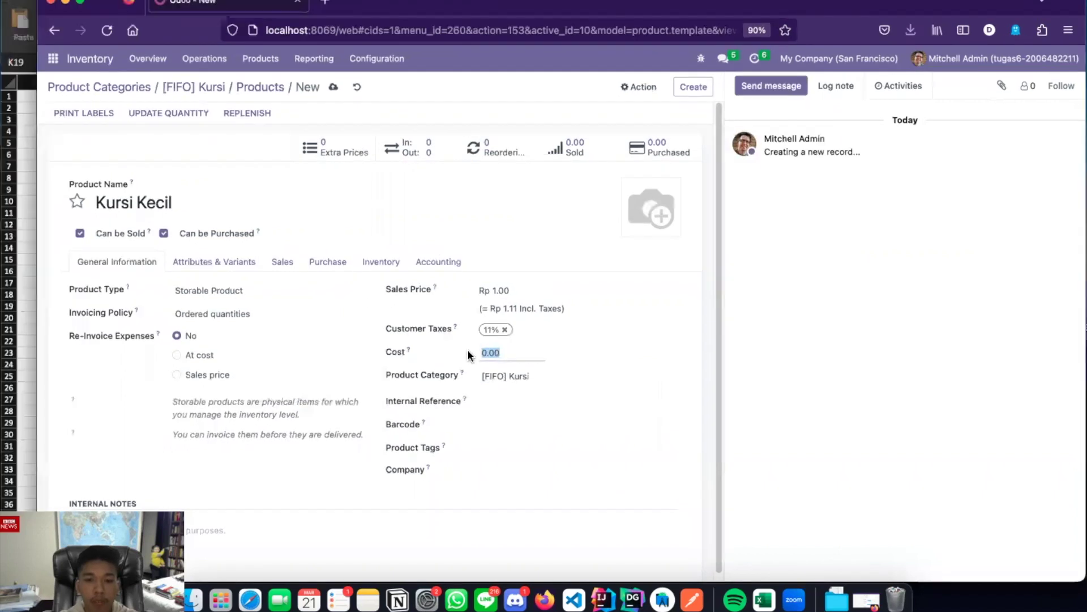
{"action": "left_click", "coordinate": [302, 297]}
{"action": "left_click", "coordinate": [291, 280]}
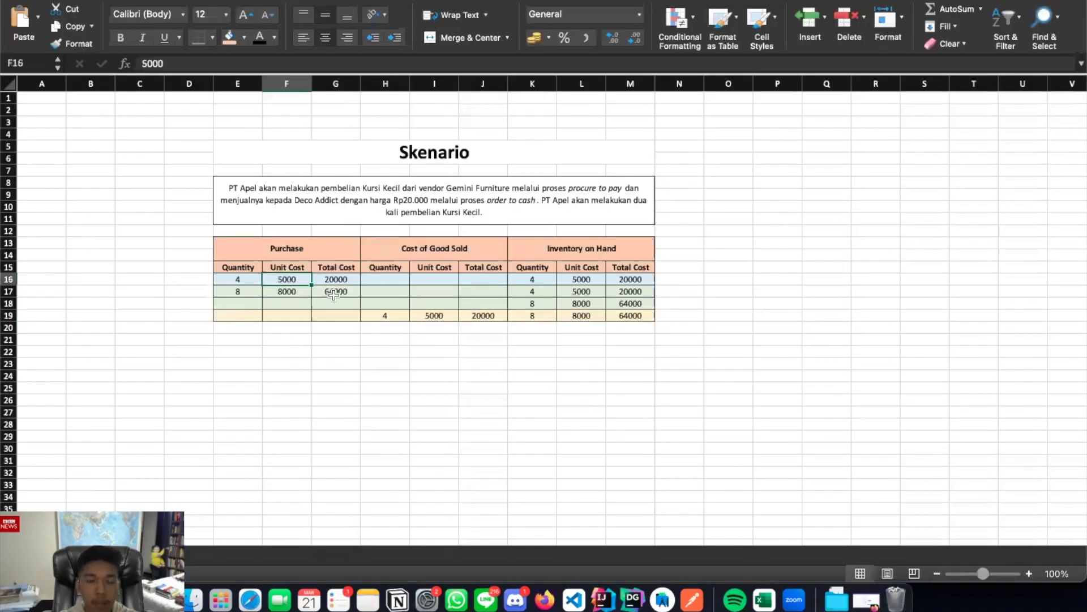
{"action": "key", "text": "ctrl+Left"}
{"action": "type", "text": "5,000"}
{"action": "left_click", "coordinate": [503, 400]}
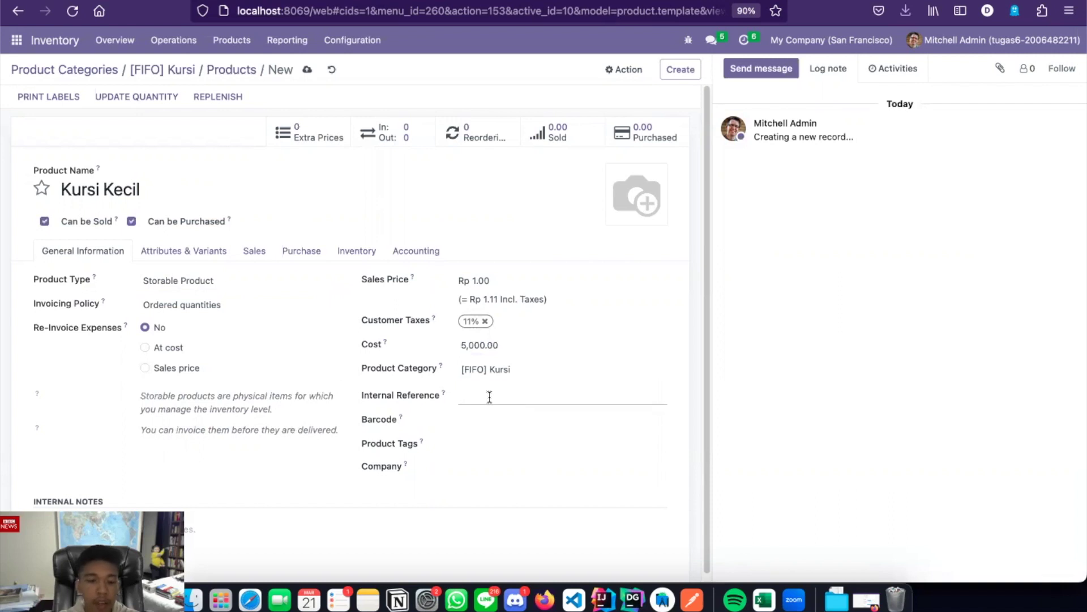
- Set the Kursi Kecil product's internal reference to KKL and save the product
{"action": "type", "text": "KKL"}
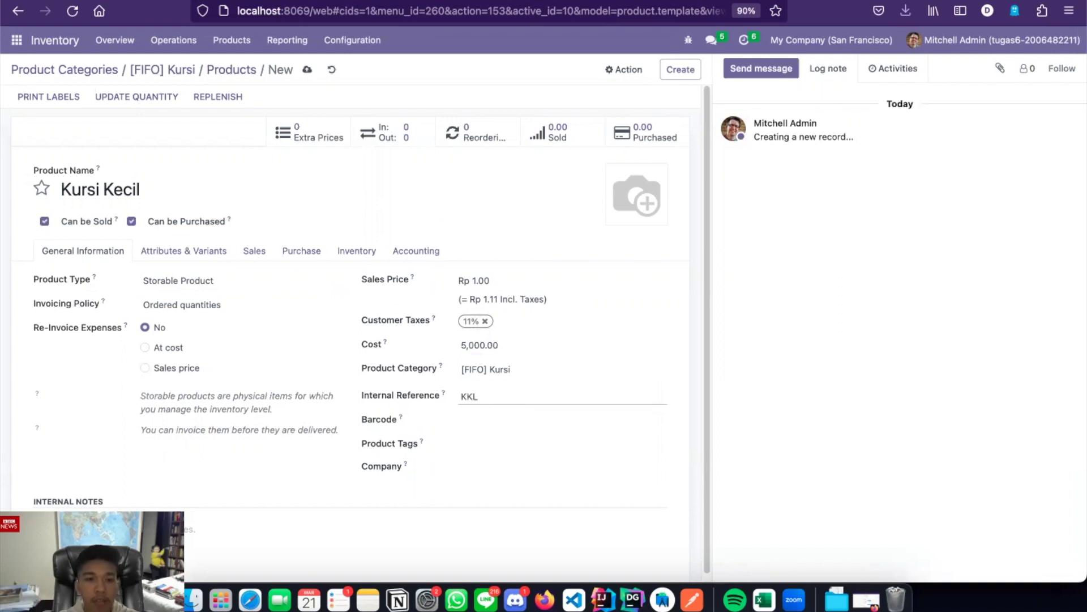
{"action": "left_click", "coordinate": [484, 517]}
{"action": "left_click", "coordinate": [306, 71]}
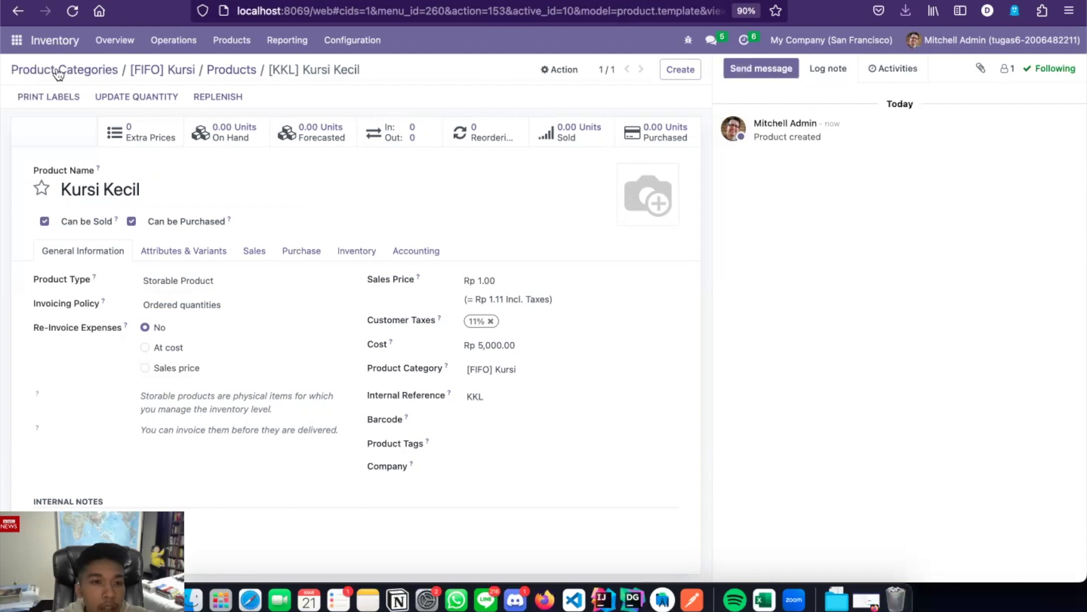
- Create a new request for quotation in Purchase with Gemini Furniture as the vendor
{"action": "left_click", "coordinate": [16, 40]}
{"action": "left_click", "coordinate": [40, 136]}
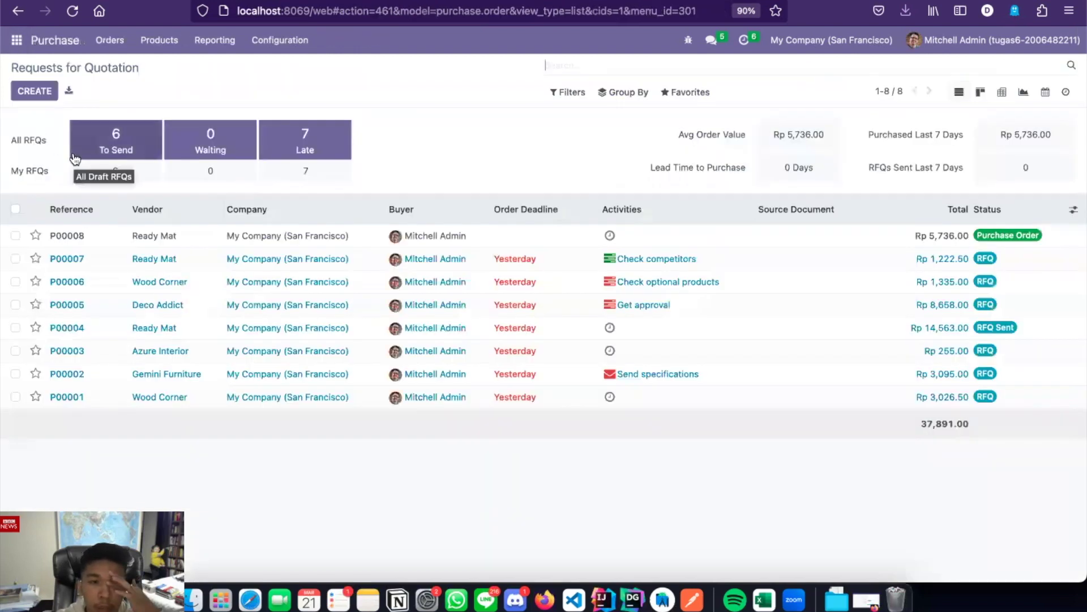
{"action": "left_click", "coordinate": [36, 95]}
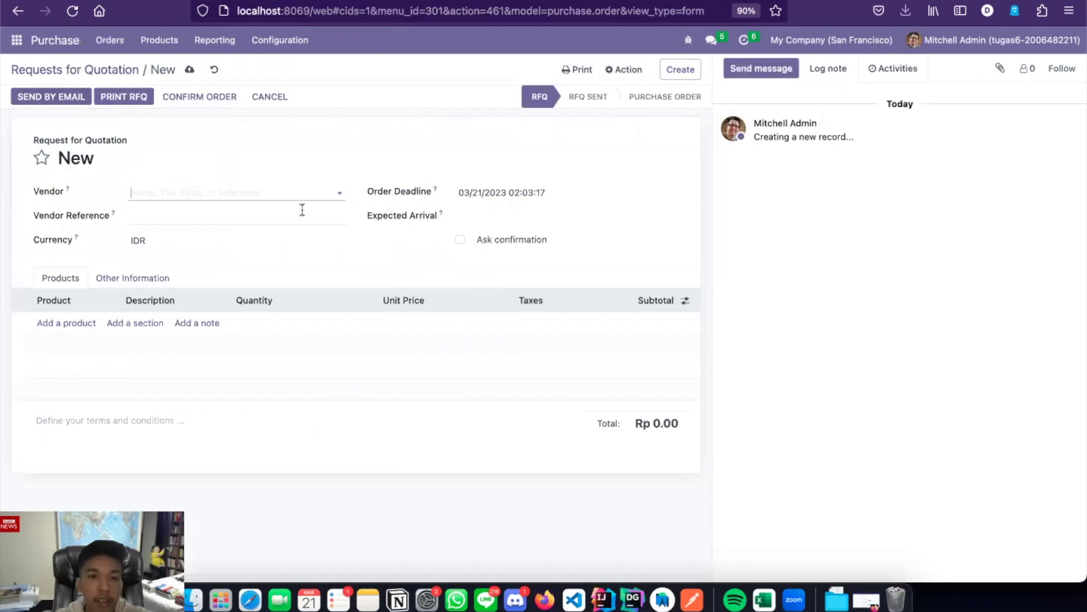
{"action": "key", "text": "ctrl+Up"}
{"action": "left_click", "coordinate": [444, 203]}
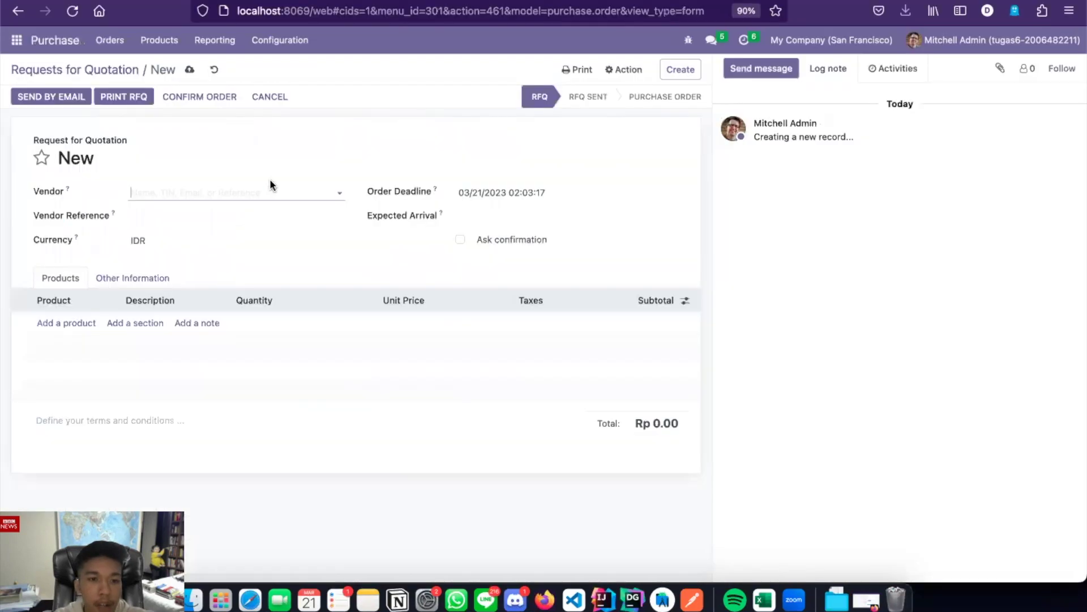
{"action": "left_click", "coordinate": [240, 187]}
{"action": "type", "text": "Gemini"}
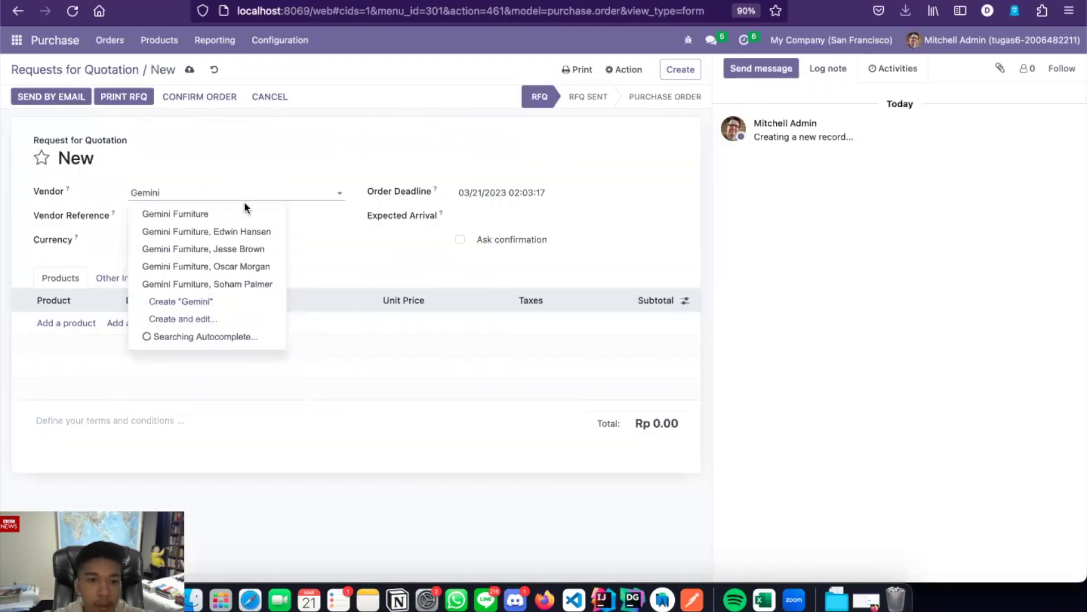
{"action": "left_click", "coordinate": [243, 215]}
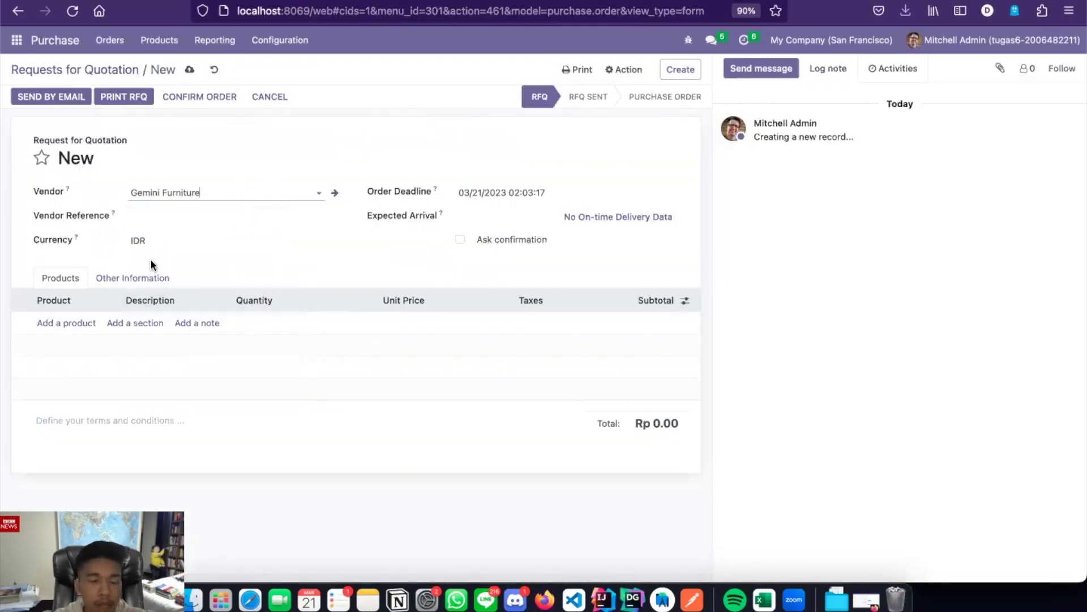
- Add [KKL] Kursi Kecil to the quotation with a quantity of 4 and compare the line with the spreadsheet's first purchase
{"action": "left_click", "coordinate": [80, 322]}
{"action": "type", "text": "KKL"}
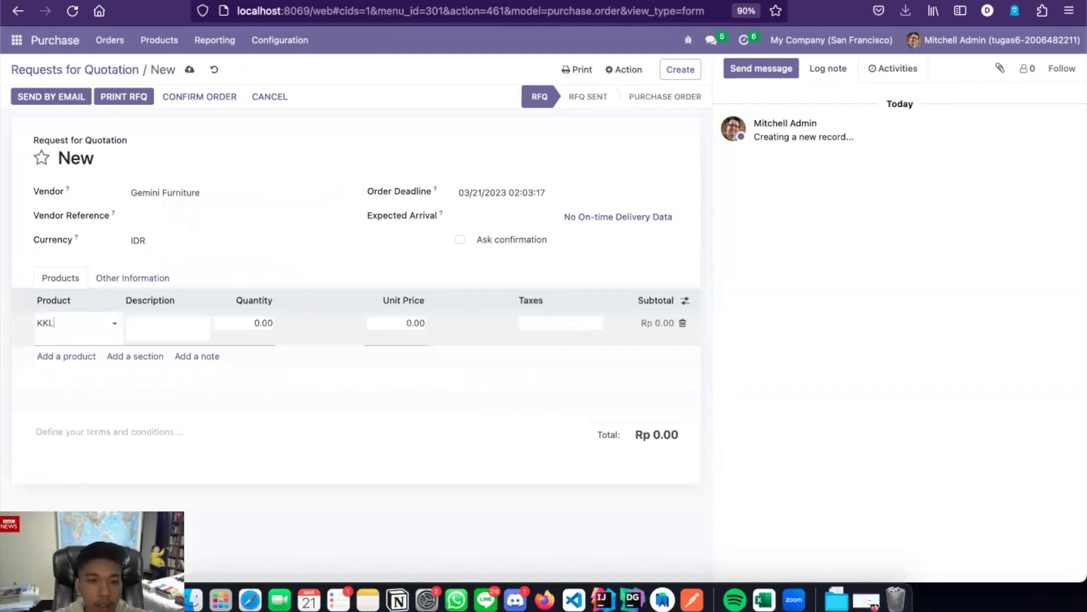
{"action": "left_click", "coordinate": [94, 345]}
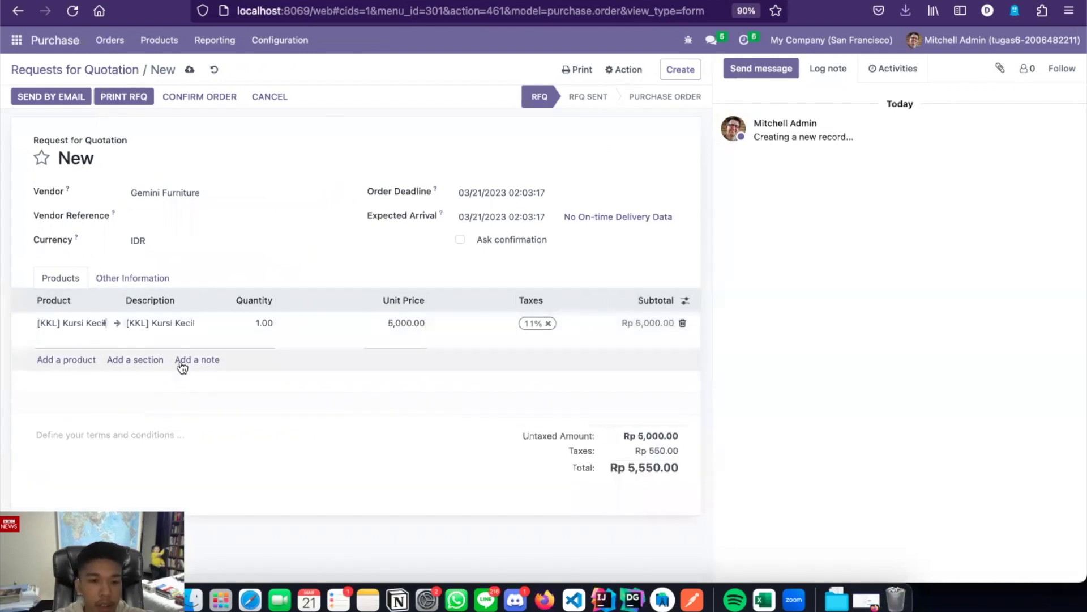
{"action": "left_click", "coordinate": [256, 326]}
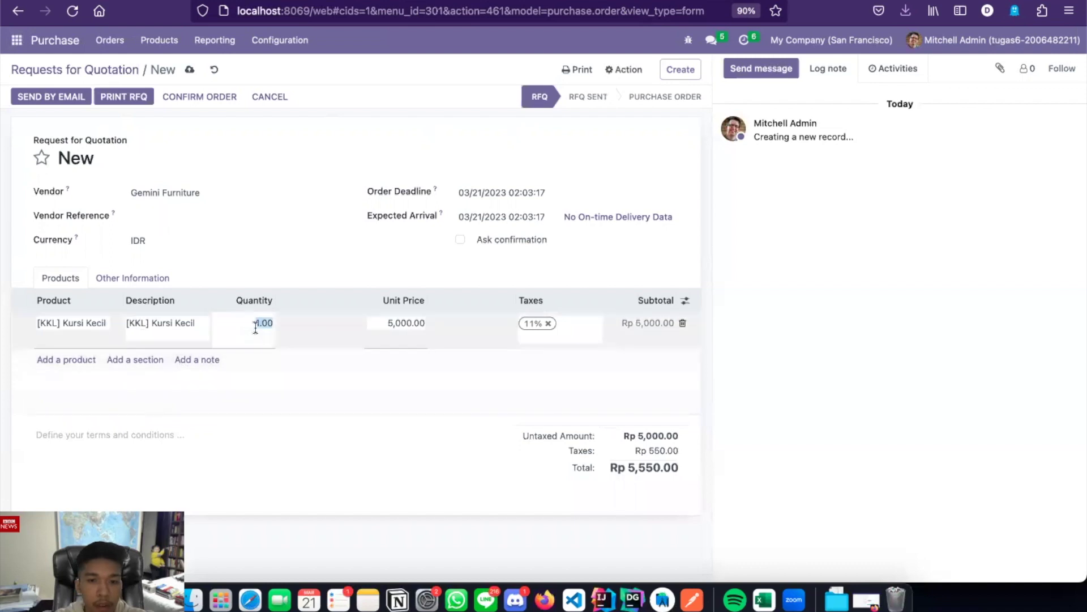
{"action": "type", "text": "4"}
{"action": "left_click", "coordinate": [311, 425]}
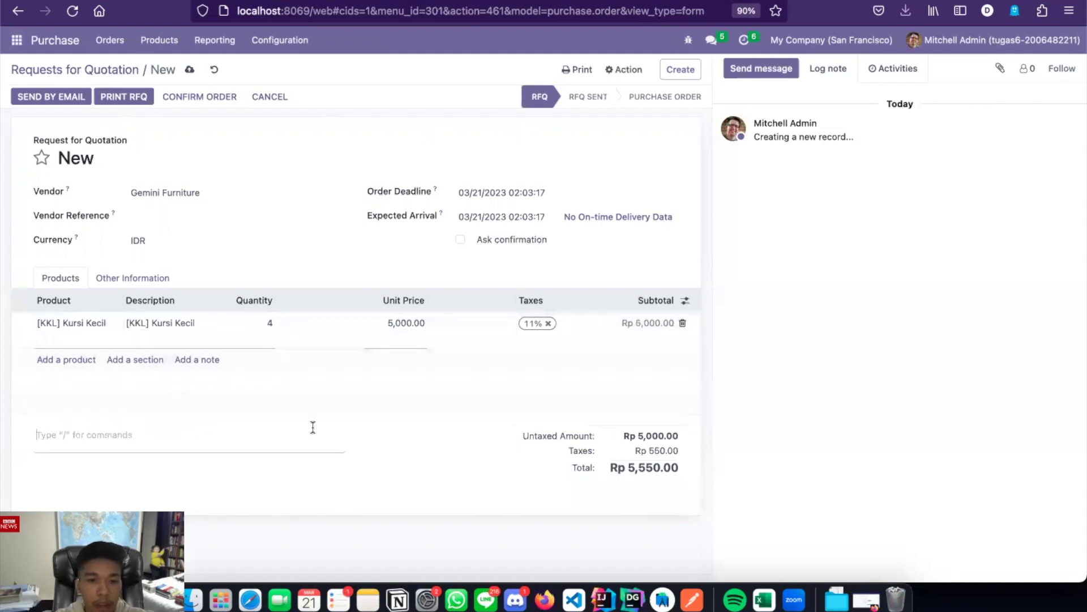
{"action": "left_click", "coordinate": [375, 490]}
{"action": "key", "text": "ctrl+Up"}
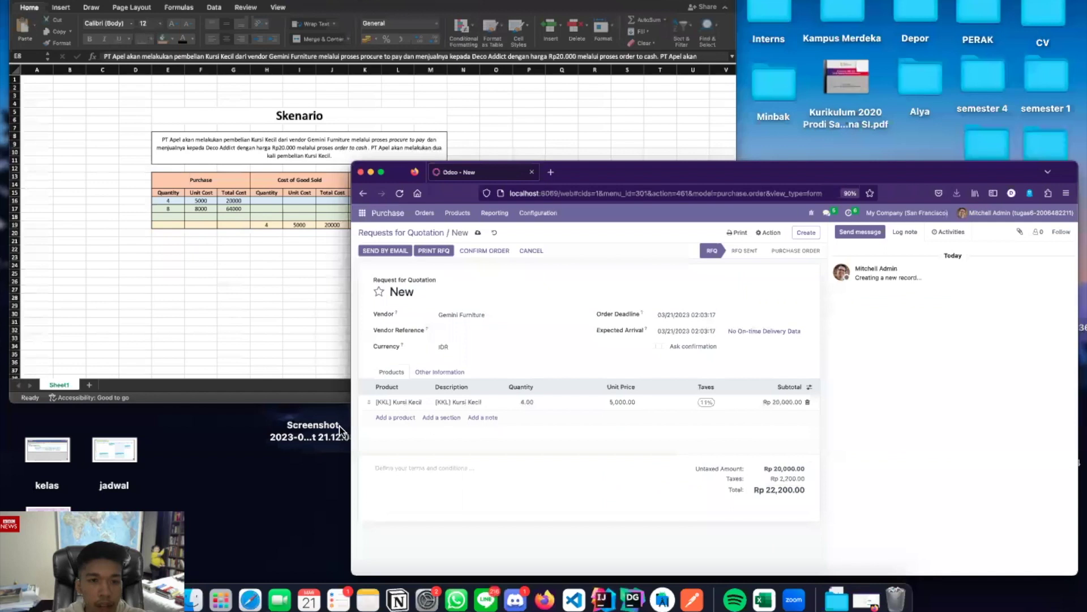
{"action": "key", "text": "ctrl+Up"}
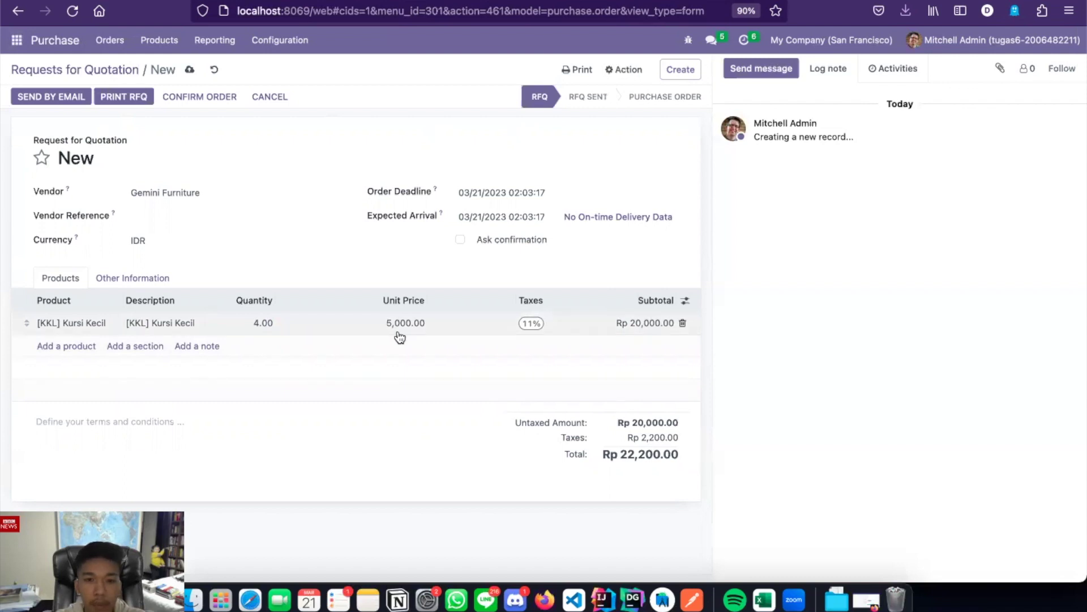
- Confirm the purchase order and validate its receipt as an immediate transfer of all quantities
{"action": "left_click", "coordinate": [195, 96]}
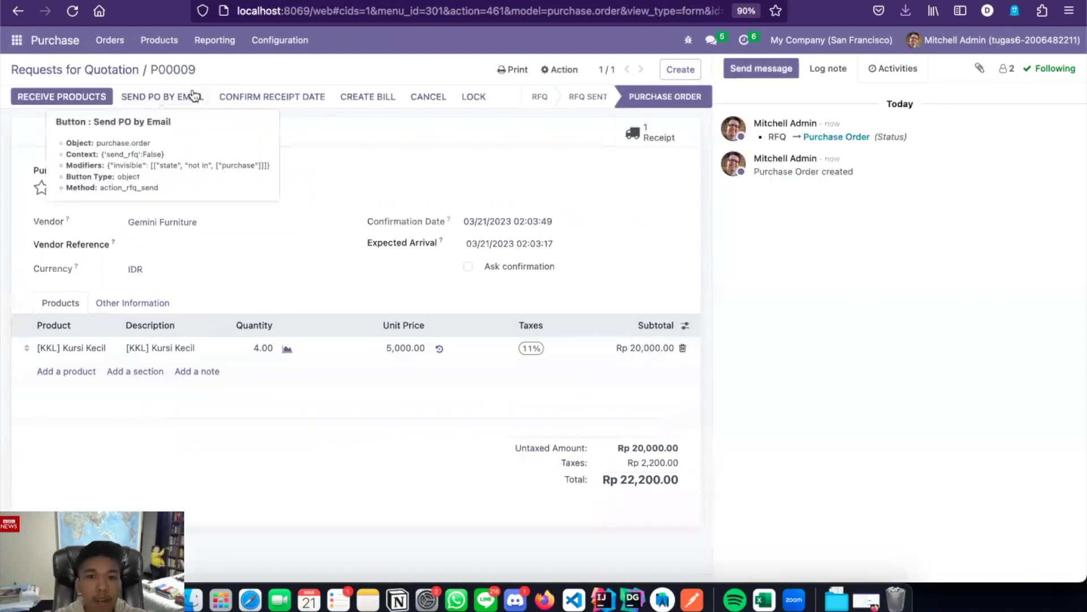
{"action": "left_click", "coordinate": [97, 101]}
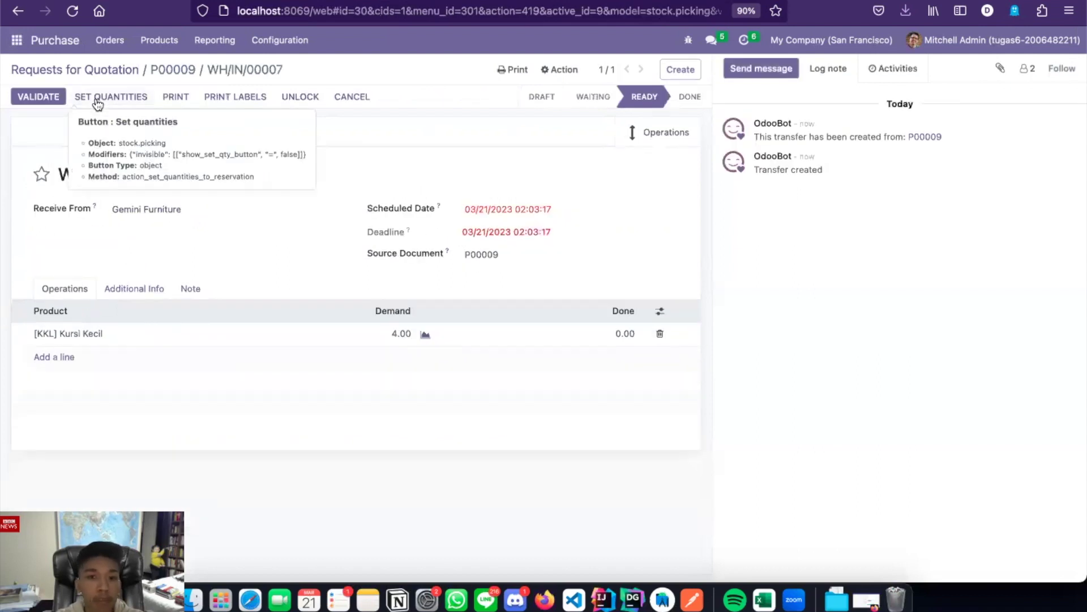
{"action": "left_click", "coordinate": [37, 95]}
{"action": "left_click", "coordinate": [227, 154]}
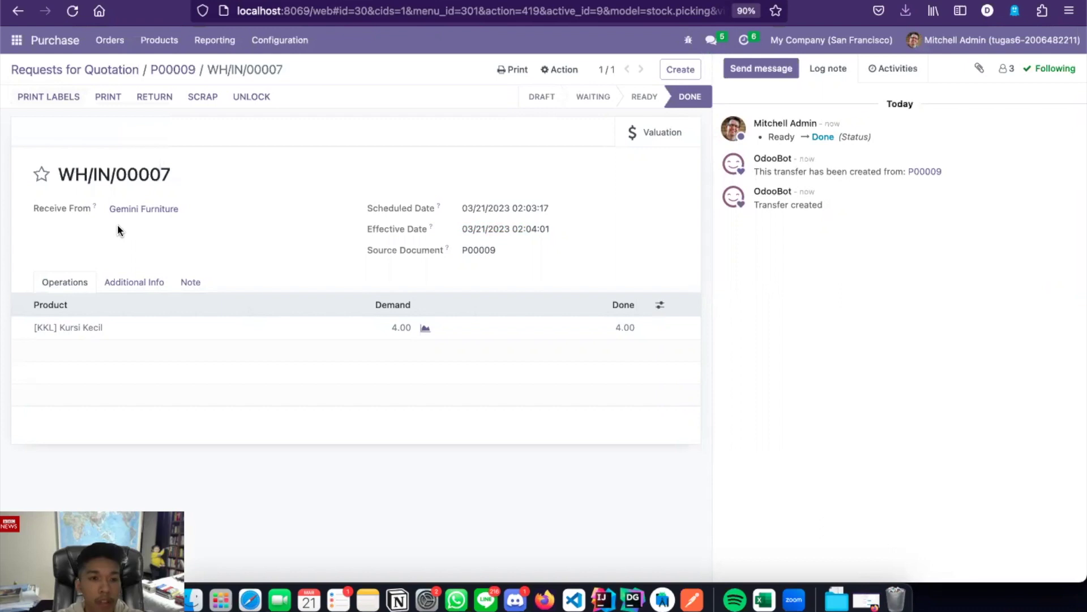
- Create a second request for quotation in Purchase with Gemini Furniture as the vendor
{"action": "left_click", "coordinate": [16, 40]}
{"action": "left_click", "coordinate": [40, 135]}
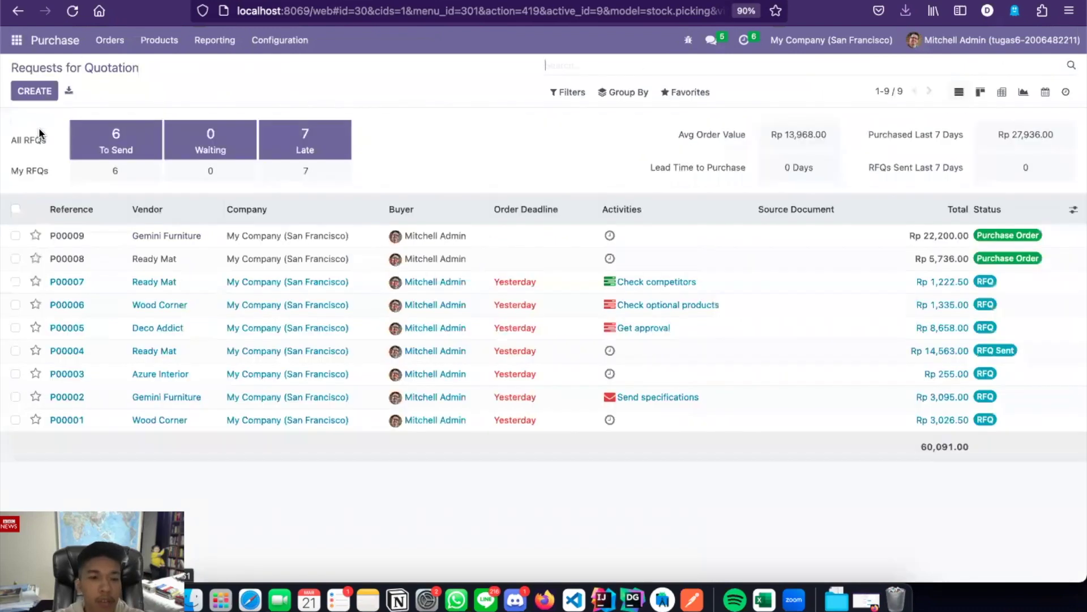
{"action": "left_click", "coordinate": [26, 91]}
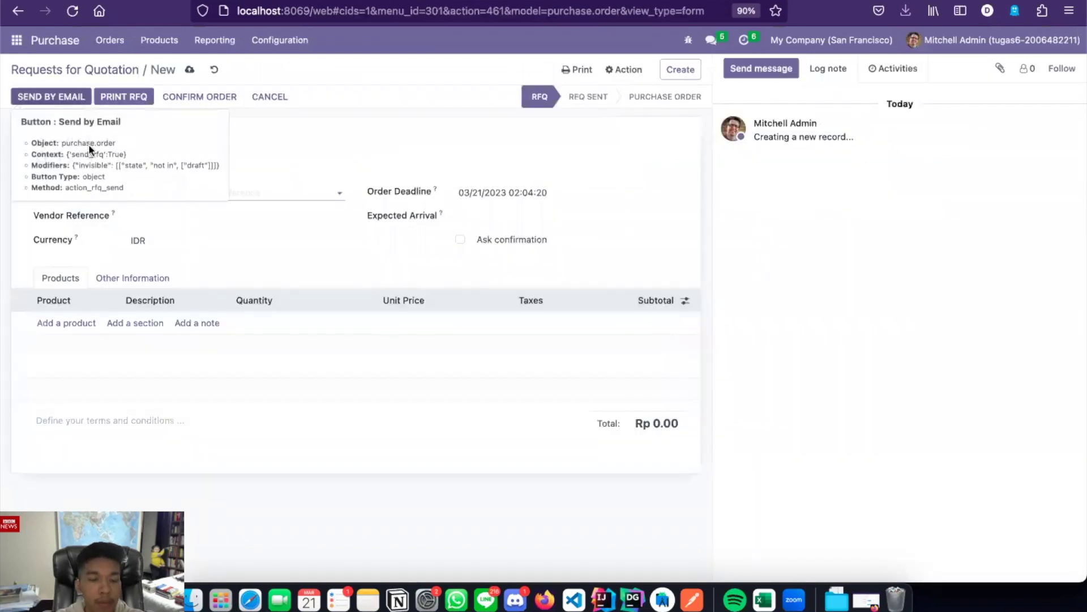
{"action": "left_click", "coordinate": [231, 193]}
{"action": "type", "text": "Gemini"}
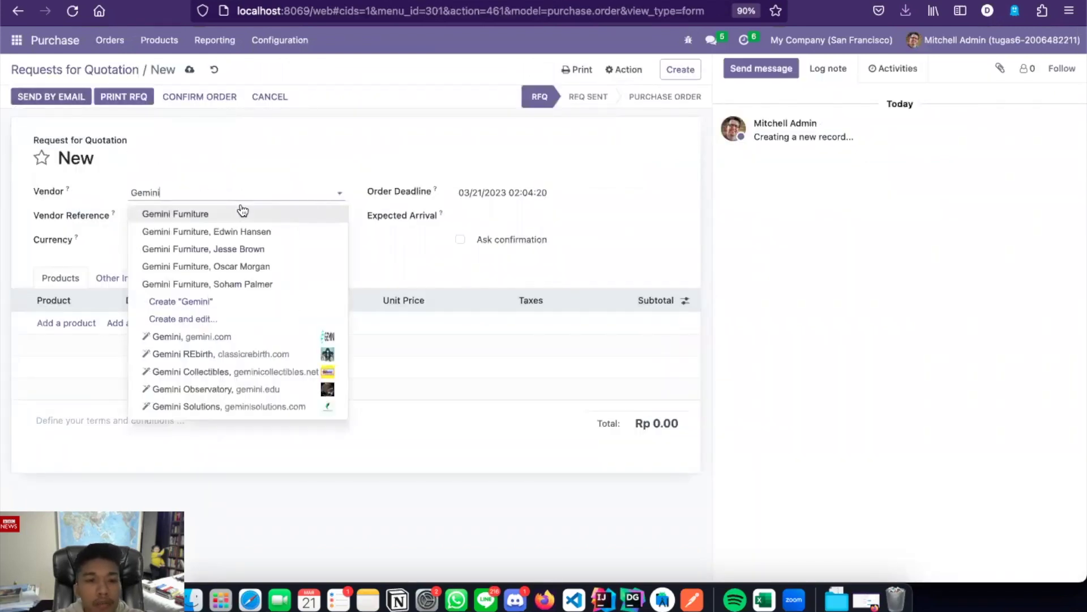
{"action": "left_click", "coordinate": [243, 212]}
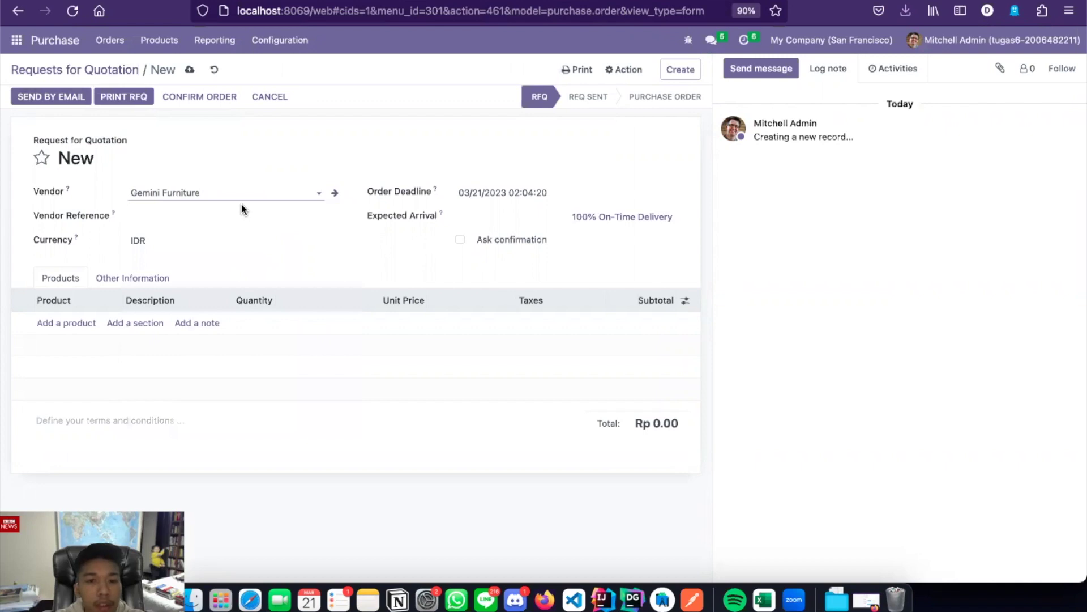
- Add [KKL] Kursi Kecil to the second quotation with a quantity of 8
{"action": "left_click", "coordinate": [82, 326]}
{"action": "type", "text": "KKL"}
{"action": "left_click", "coordinate": [107, 341]}
{"action": "left_click", "coordinate": [243, 327]}
{"action": "double_click", "coordinate": [243, 326]}
{"action": "double_click", "coordinate": [243, 326]}
{"action": "left_click", "coordinate": [243, 327]}
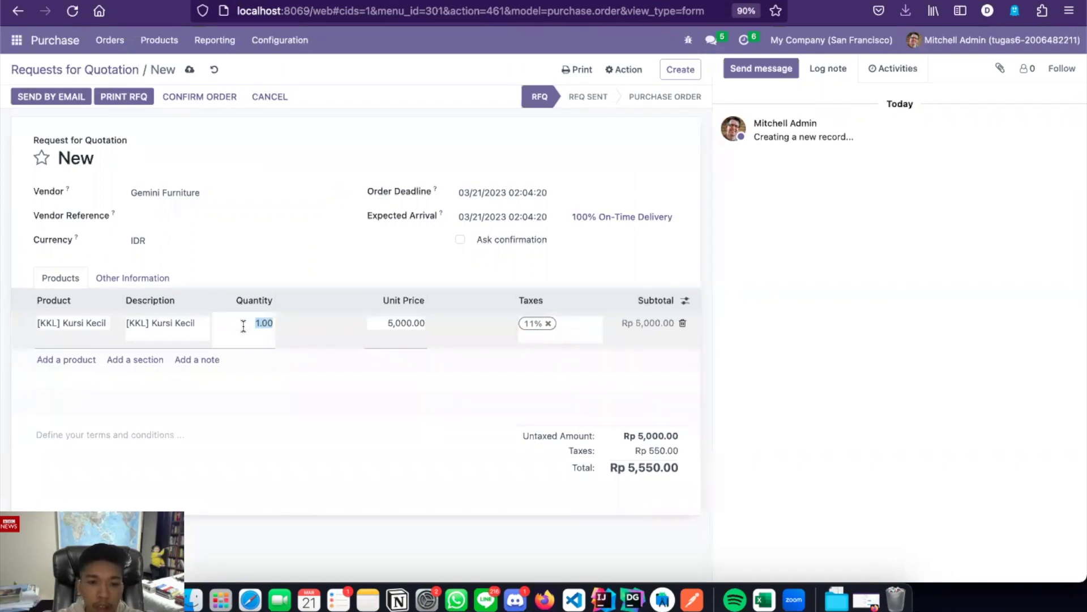
{"action": "type", "text": "8"}
- Set the Kursi Kecil line's unit price to 8,000
{"action": "left_click", "coordinate": [394, 321]}
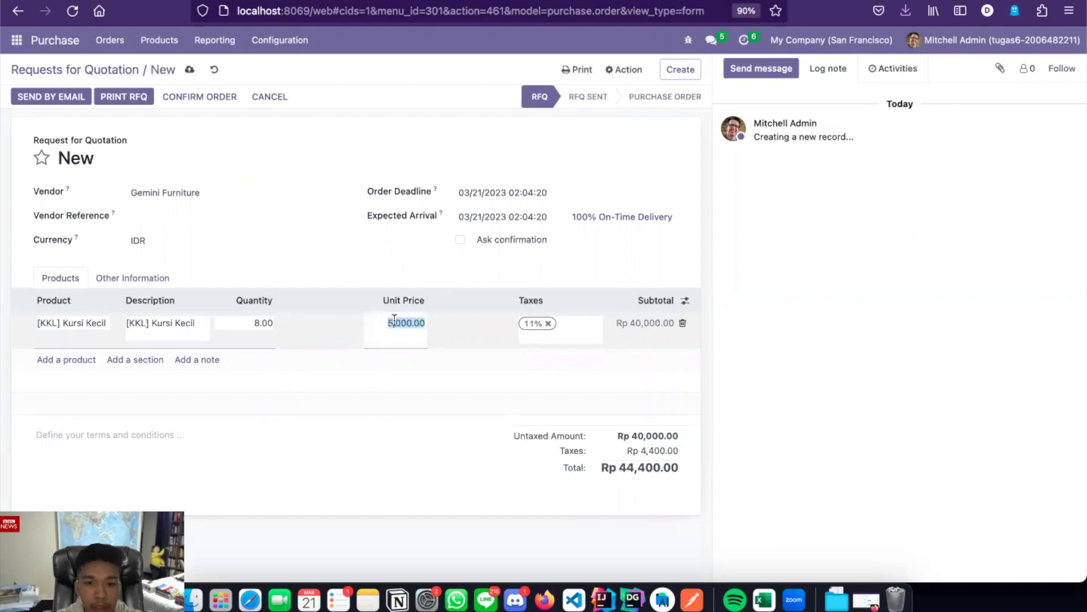
{"action": "key", "text": "Right"}
{"action": "type", "text": "8"}
{"action": "key", "text": "Left"}
{"action": "key", "text": "BackSpace"}
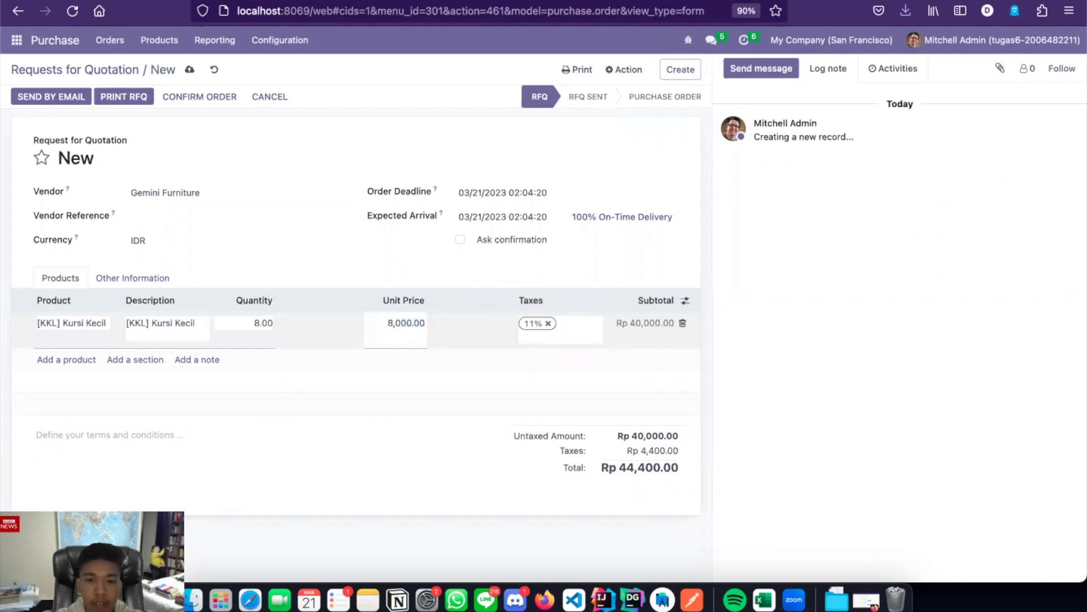
{"action": "left_click", "coordinate": [399, 448]}
- Check the second purchase's quantity and unit cost in the Excel scenario table, then return to the Odoo quotation
{"action": "key", "text": "ctrl+Up"}
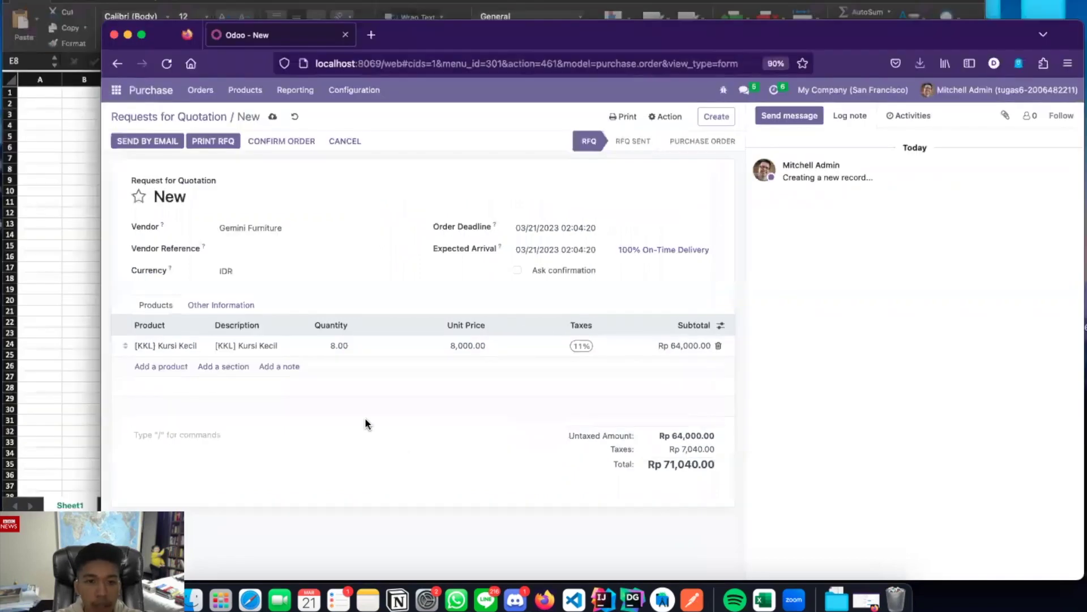
{"action": "left_click", "coordinate": [293, 293]}
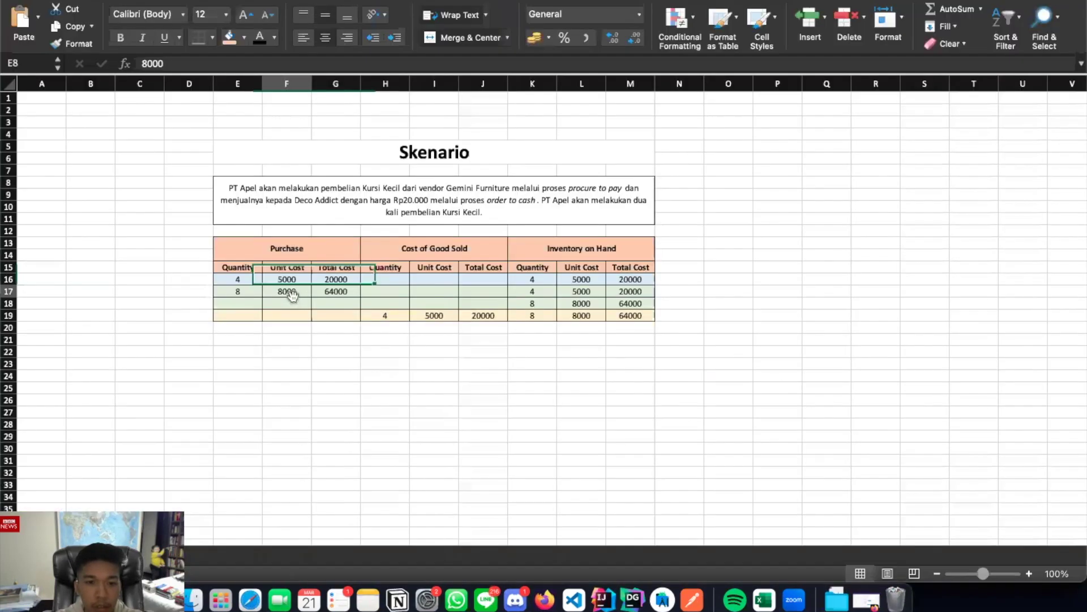
{"action": "key", "text": "super+Tab"}
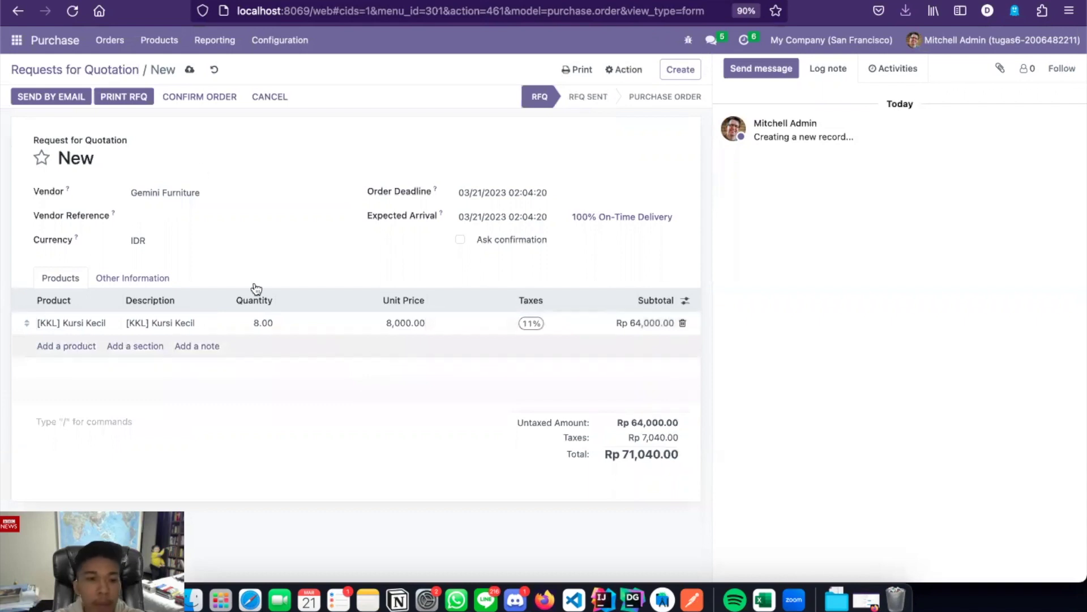
- Confirm the second purchase order and process its full receipt of Kursi Kecil as an immediate transfer
{"action": "left_click", "coordinate": [190, 96]}
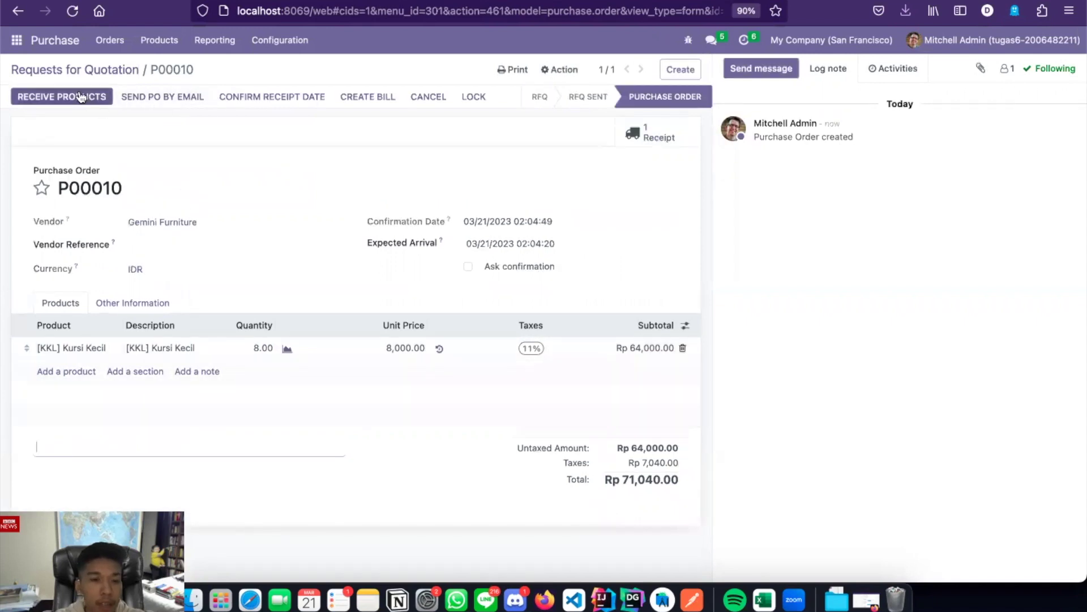
{"action": "left_click", "coordinate": [81, 98]}
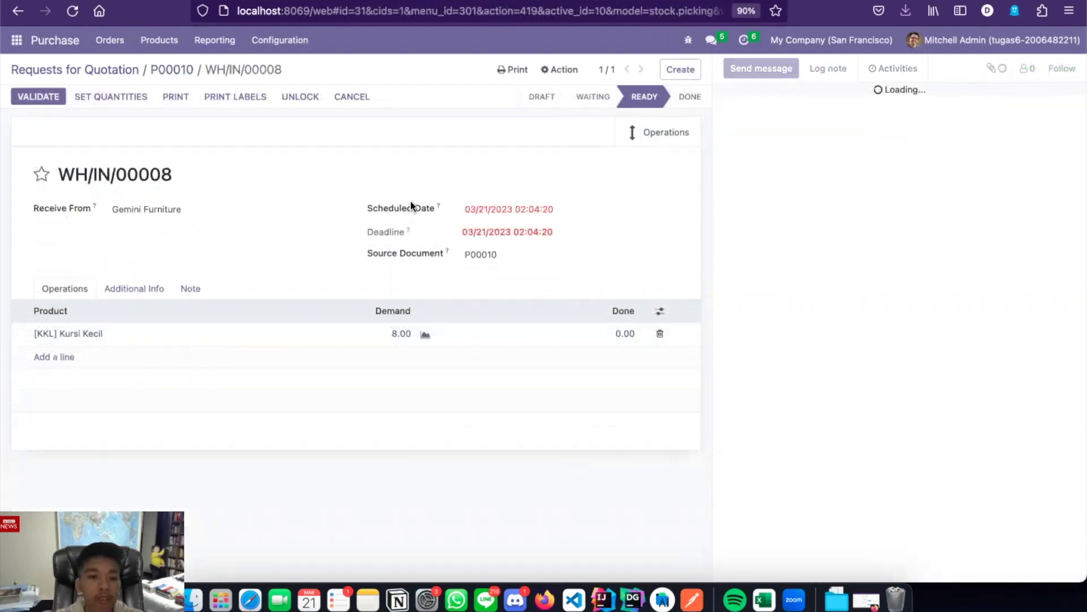
{"action": "left_click", "coordinate": [38, 98]}
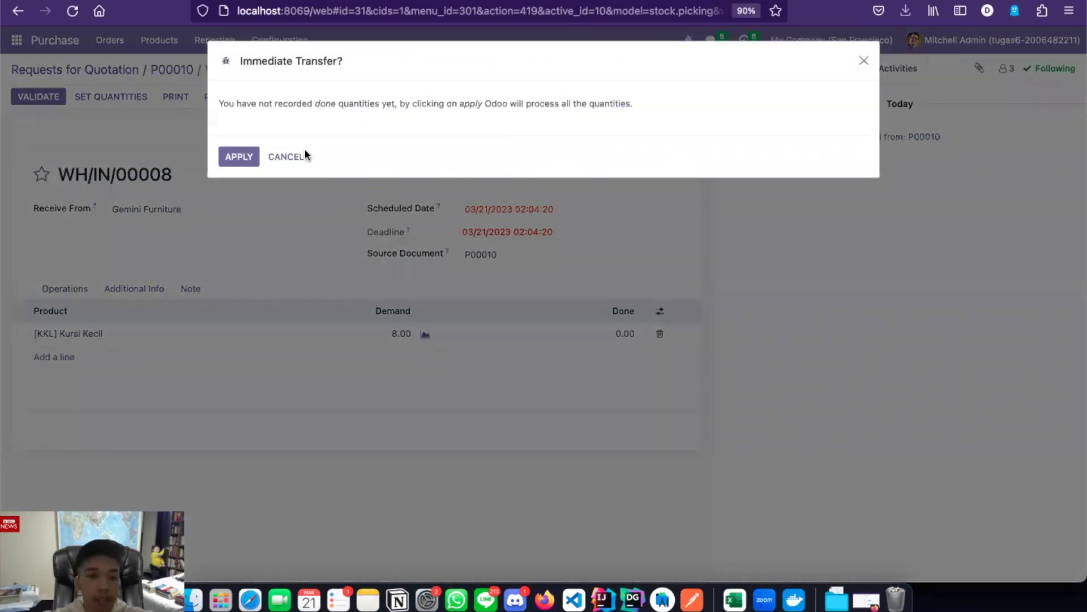
{"action": "left_click", "coordinate": [230, 157]}
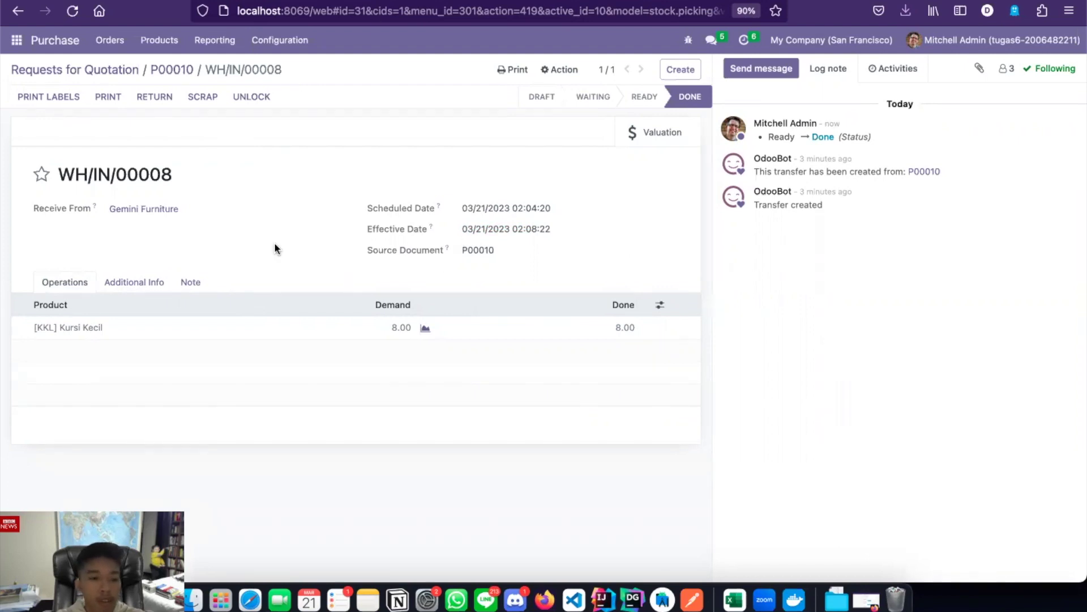
- Open the Kursi Kecil product record in Inventory to check its on-hand quantity and cost
{"action": "left_click", "coordinate": [17, 39]}
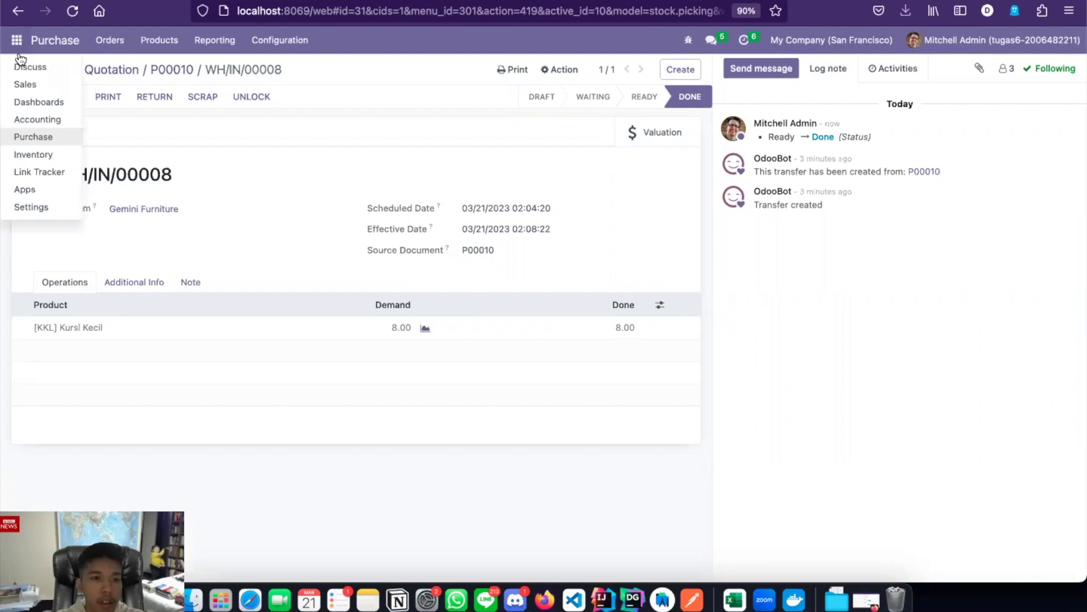
{"action": "left_click", "coordinate": [40, 154]}
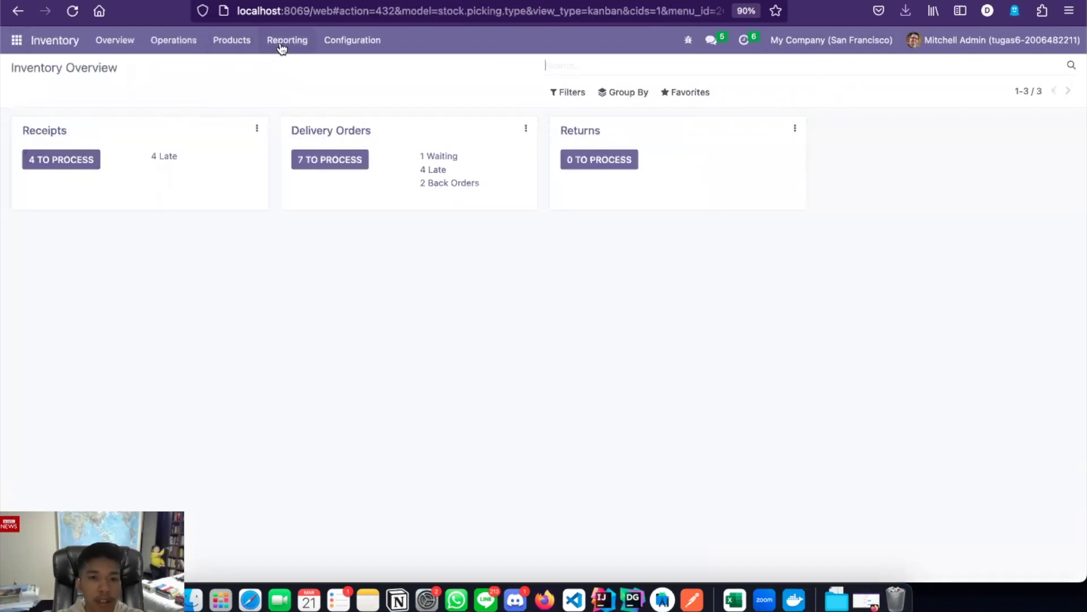
{"action": "left_click", "coordinate": [239, 45]}
{"action": "left_click", "coordinate": [242, 65]}
{"action": "scroll", "coordinate": [475, 241], "scroll_direction": "down", "scroll_amount": 2}
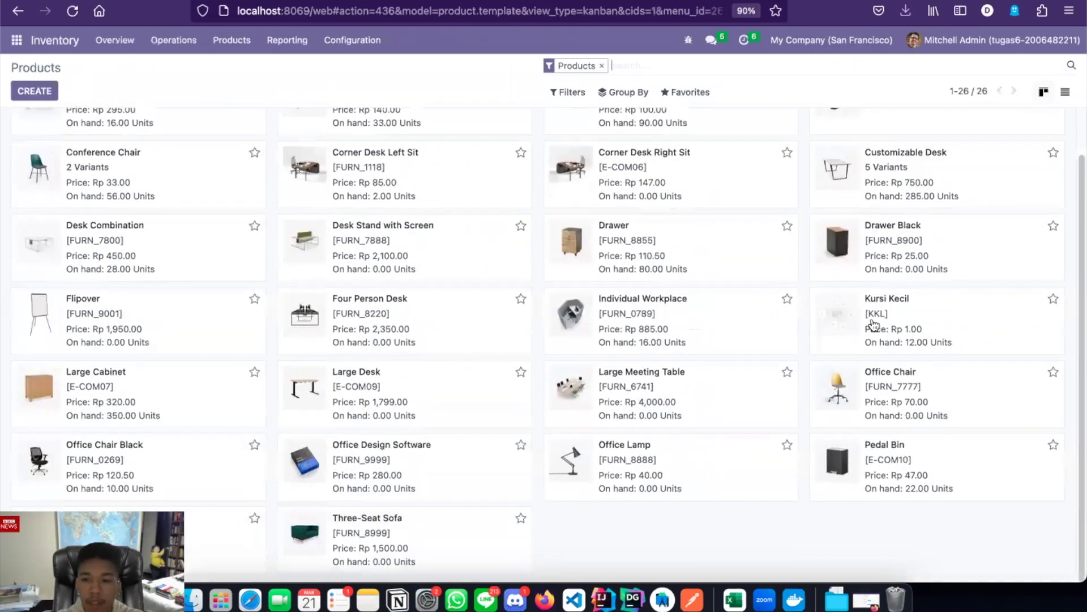
{"action": "left_click", "coordinate": [871, 323]}
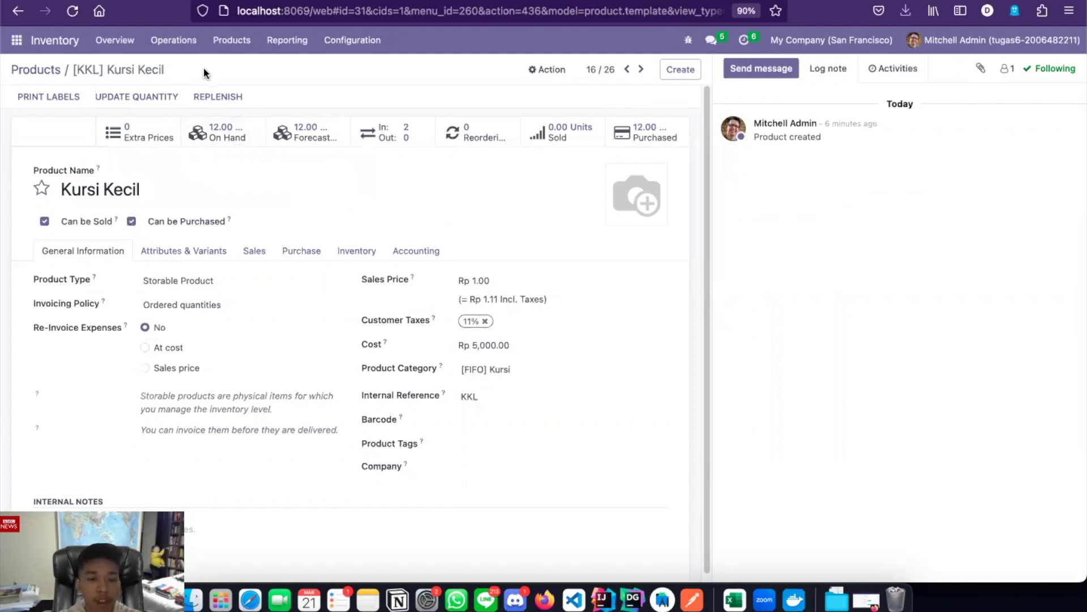
- Open the inventory valuation report, group it by product, and expand Kursi Kecil to inspect its valuation entries
{"action": "left_click", "coordinate": [280, 39]}
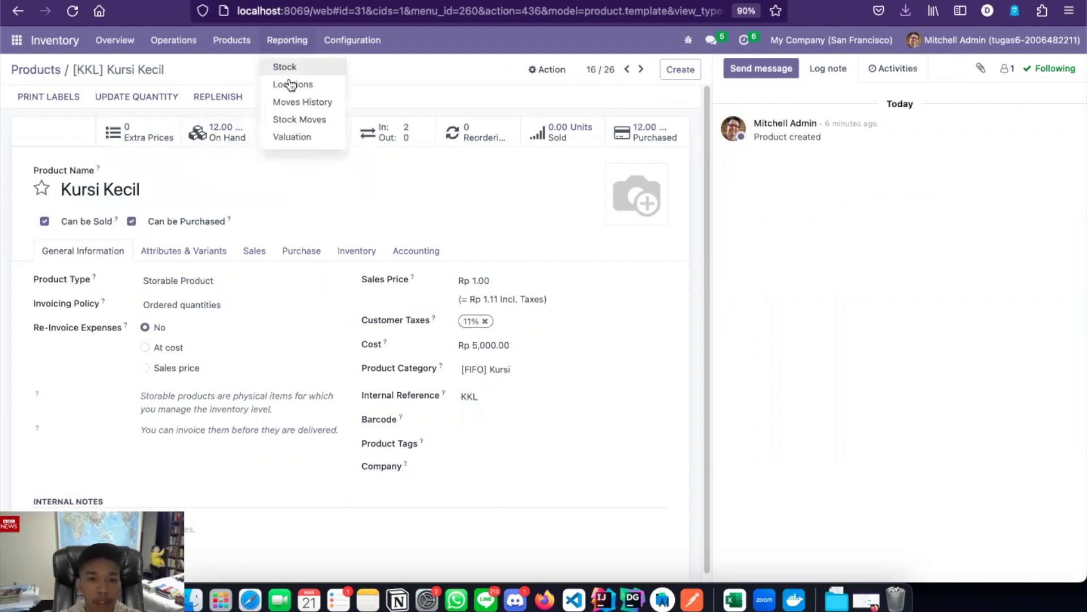
{"action": "left_click", "coordinate": [299, 136]}
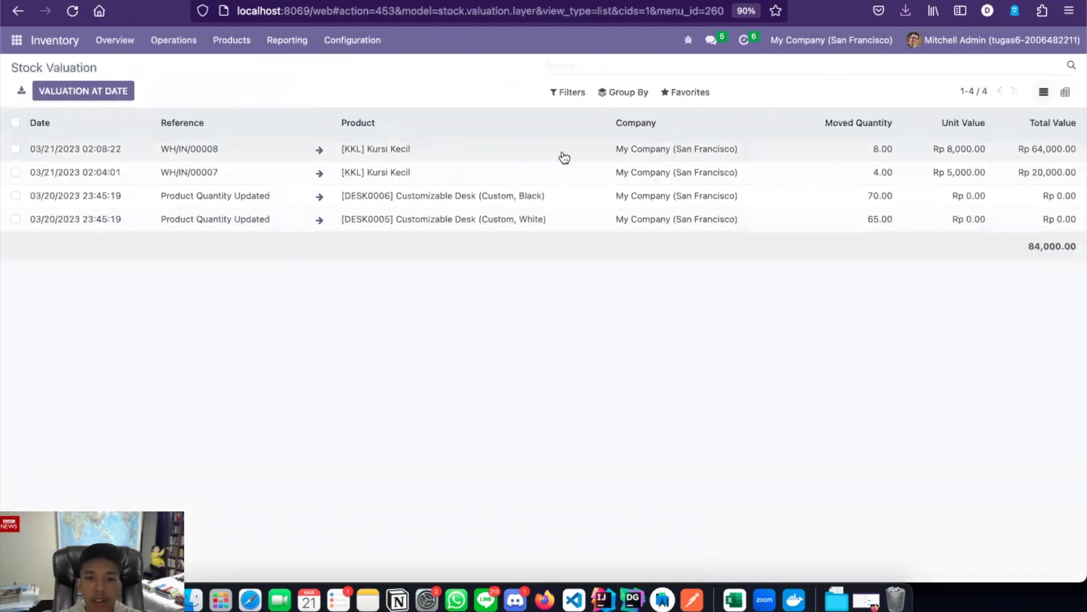
{"action": "left_click", "coordinate": [623, 92]}
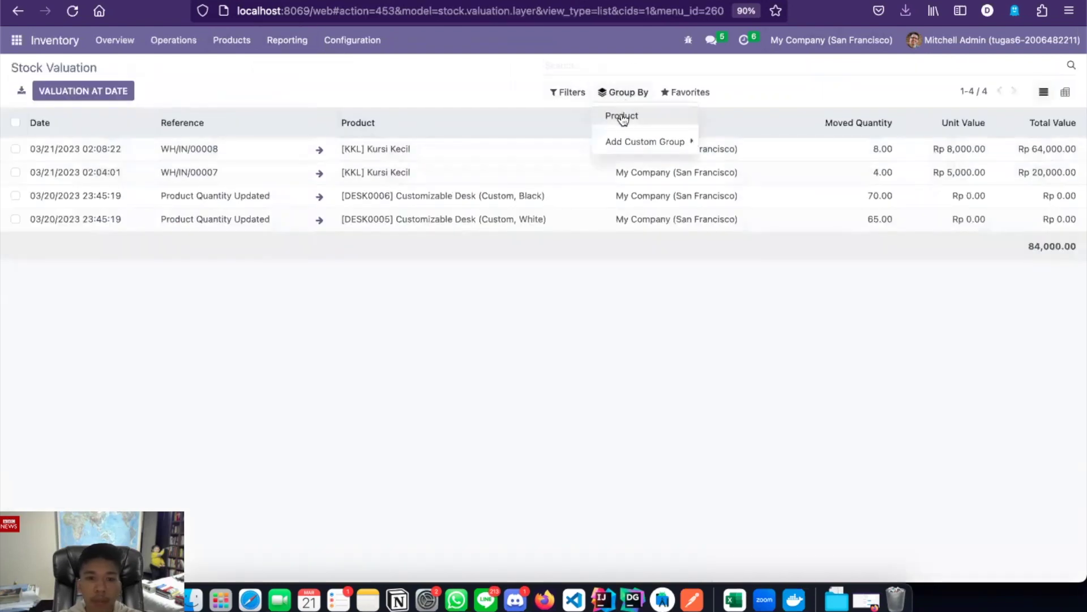
{"action": "left_click", "coordinate": [622, 117]}
{"action": "left_click", "coordinate": [645, 141]}
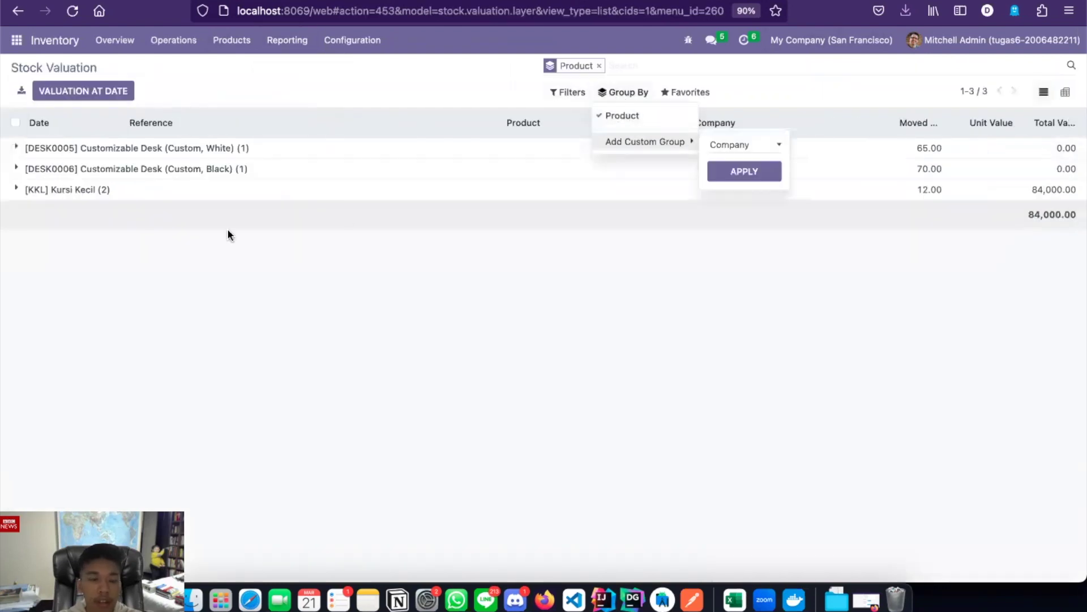
{"action": "left_click", "coordinate": [16, 189]}
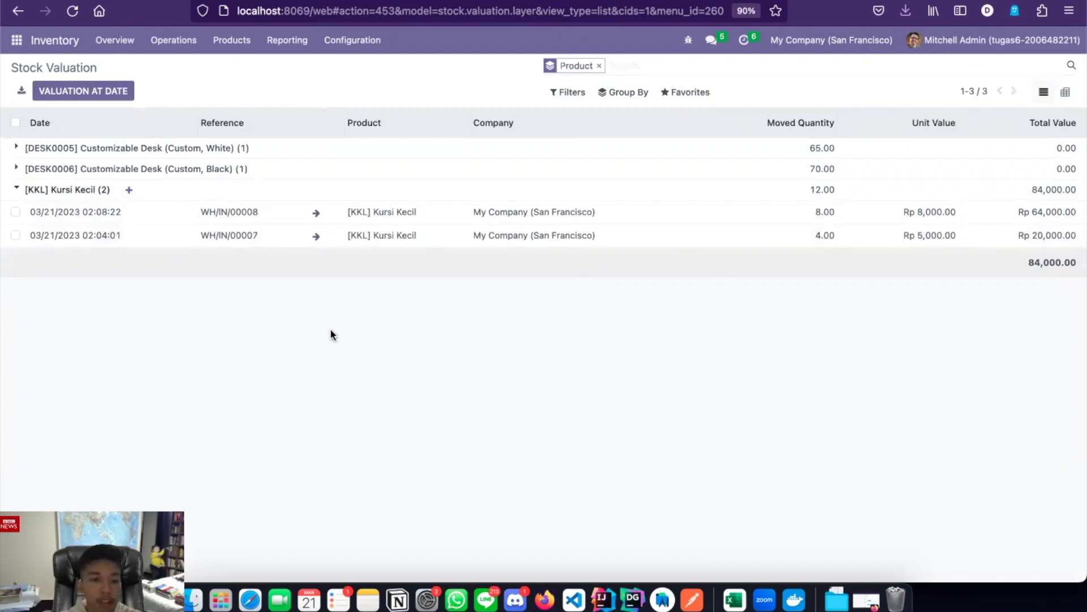
- Compare the valuation with the Inventory on Hand figures in the Excel scenario table, then return to Odoo
{"action": "key", "text": "ctrl+Up"}
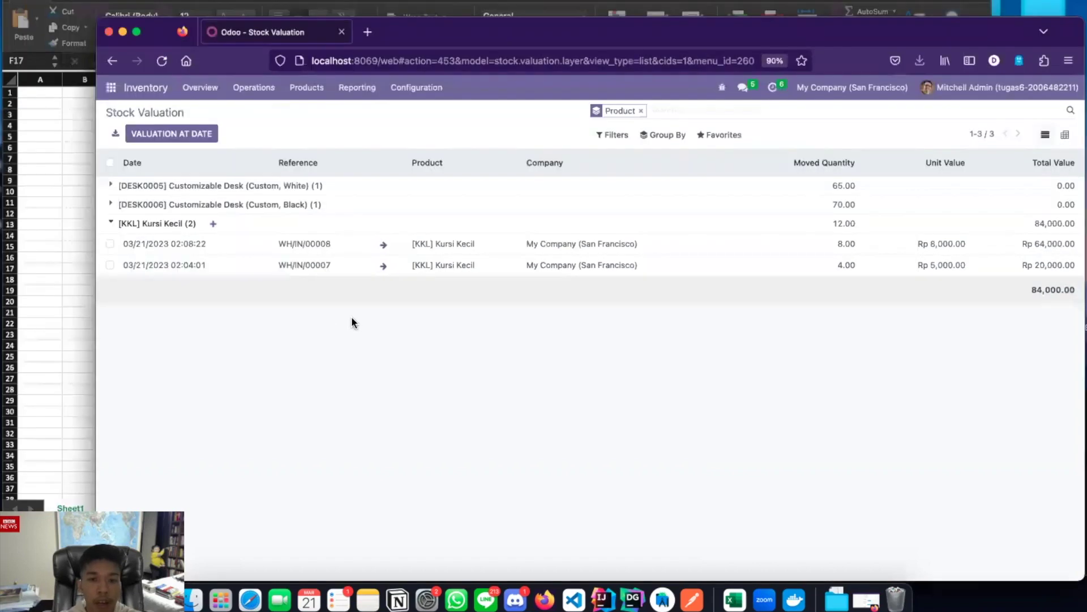
{"action": "left_click", "coordinate": [471, 234]}
{"action": "left_click", "coordinate": [394, 211]}
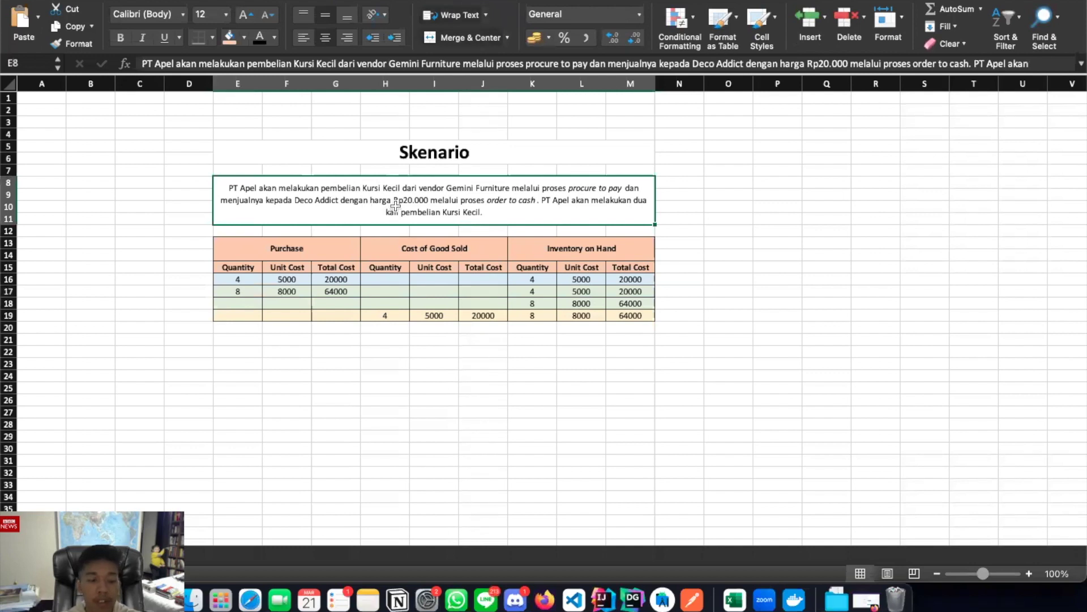
{"action": "key", "text": "ctrl+Up"}
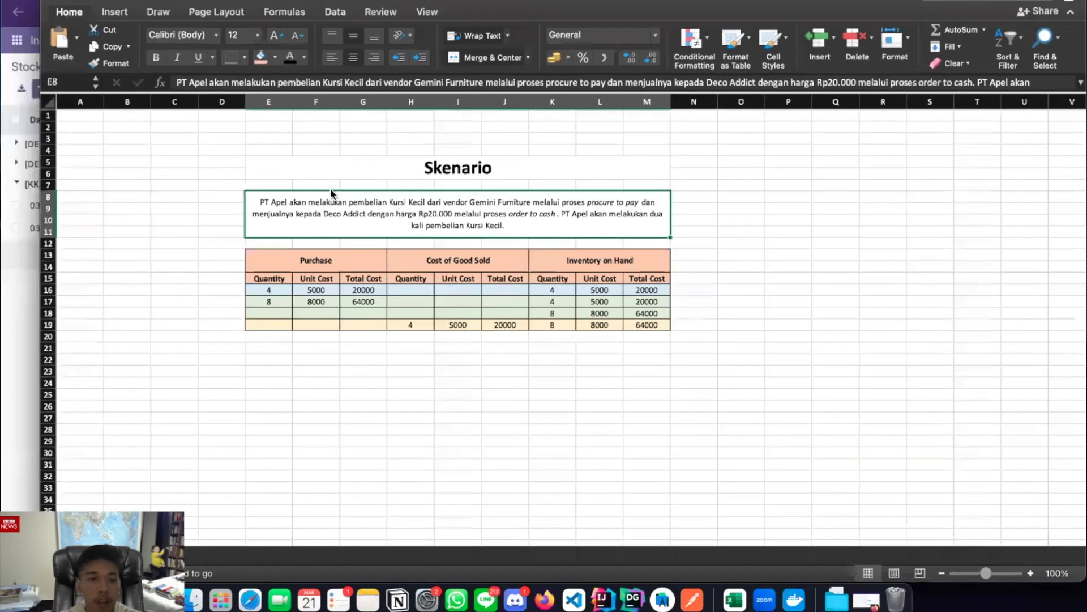
{"action": "left_click", "coordinate": [107, 125]}
- Create a new quotation in the Sales app with Deco Addict as the customer
{"action": "left_click", "coordinate": [11, 48]}
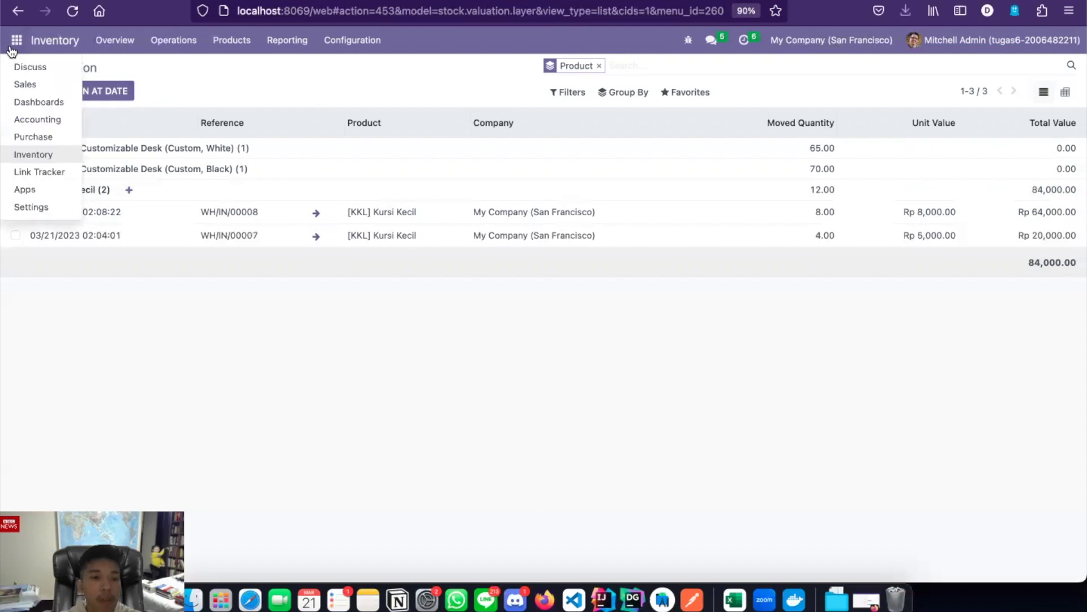
{"action": "left_click", "coordinate": [25, 84]}
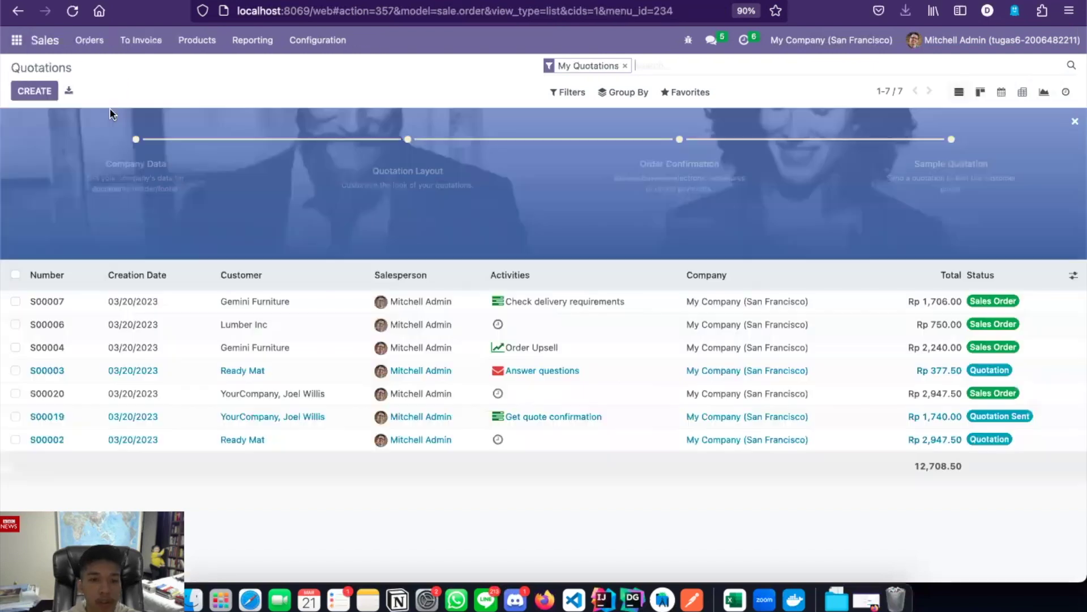
{"action": "left_click", "coordinate": [45, 92]}
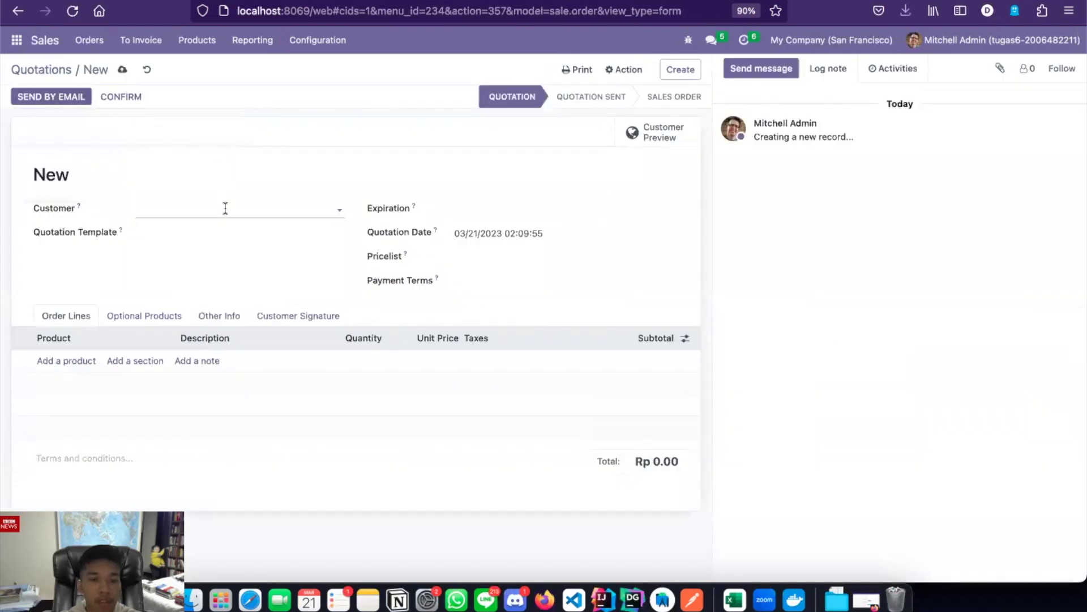
{"action": "type", "text": "De"}
{"action": "left_click", "coordinate": [229, 230]}
- Check the sale details in the Excel scenario, then return to the Odoo sales quotation
{"action": "key", "text": "ctrl+Up"}
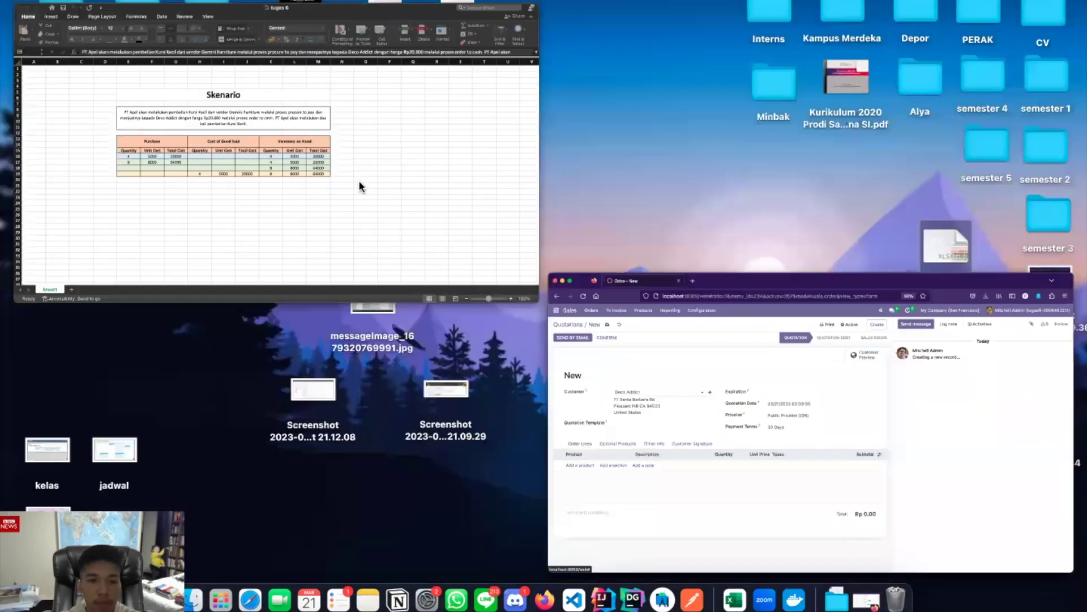
{"action": "left_click", "coordinate": [408, 209]}
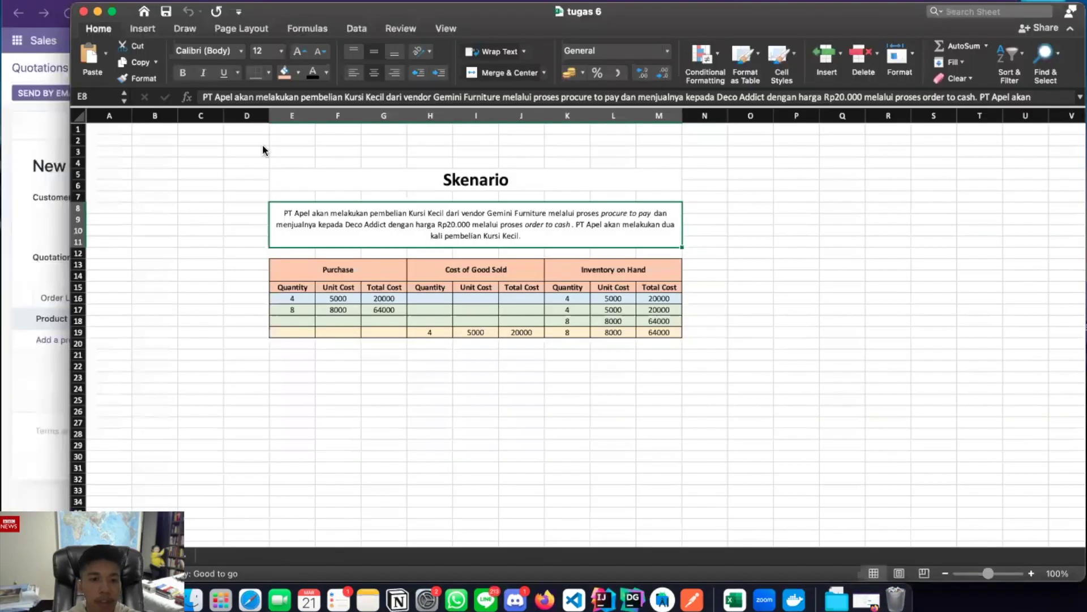
{"action": "key", "text": "super+Tab"}
- Add [KKL] Kursi Kecil to the order lines with a quantity of 4
{"action": "left_click", "coordinate": [74, 359]}
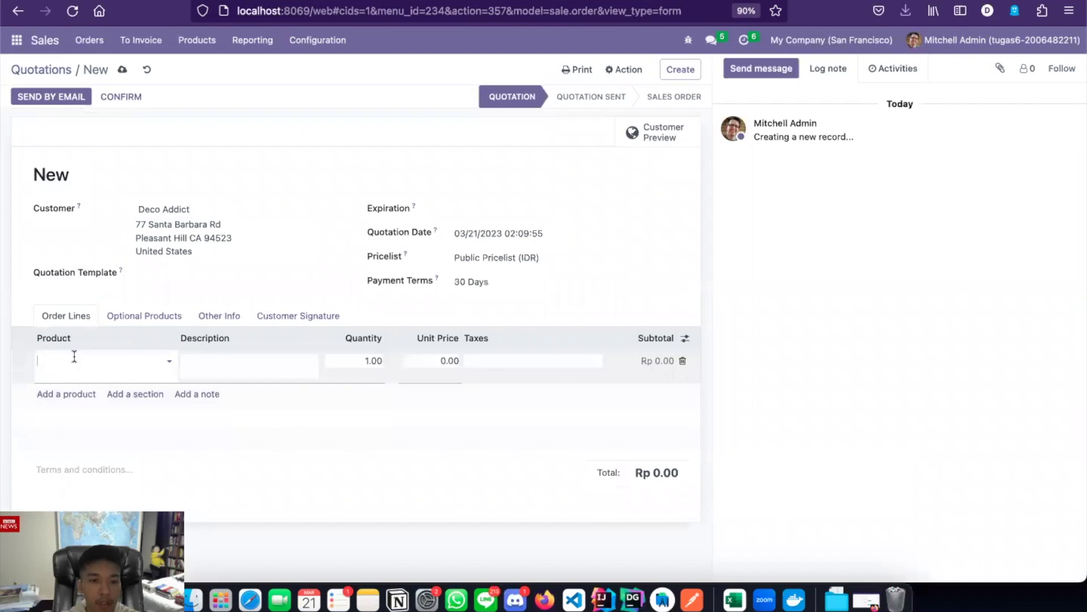
{"action": "type", "text": "KKL] Kursi Kecil"}
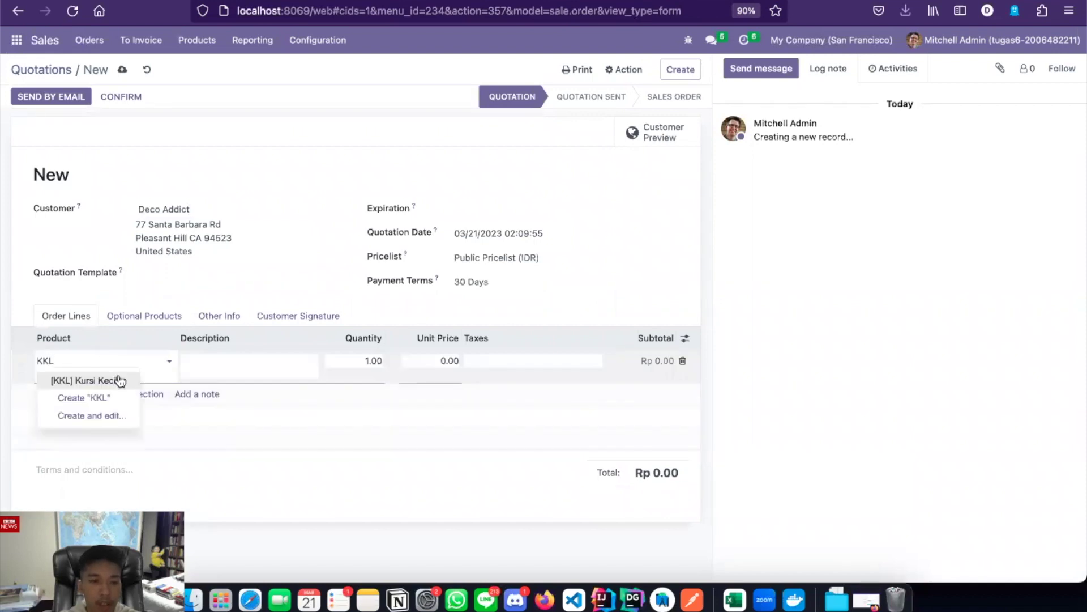
{"action": "left_click", "coordinate": [116, 380]}
{"action": "left_click", "coordinate": [359, 361]}
{"action": "double_click", "coordinate": [360, 361]}
{"action": "type", "text": "4"}
- Set the Kursi Kecil line's unit price to 20,000
{"action": "left_click", "coordinate": [432, 359]}
{"action": "double_click", "coordinate": [432, 360]}
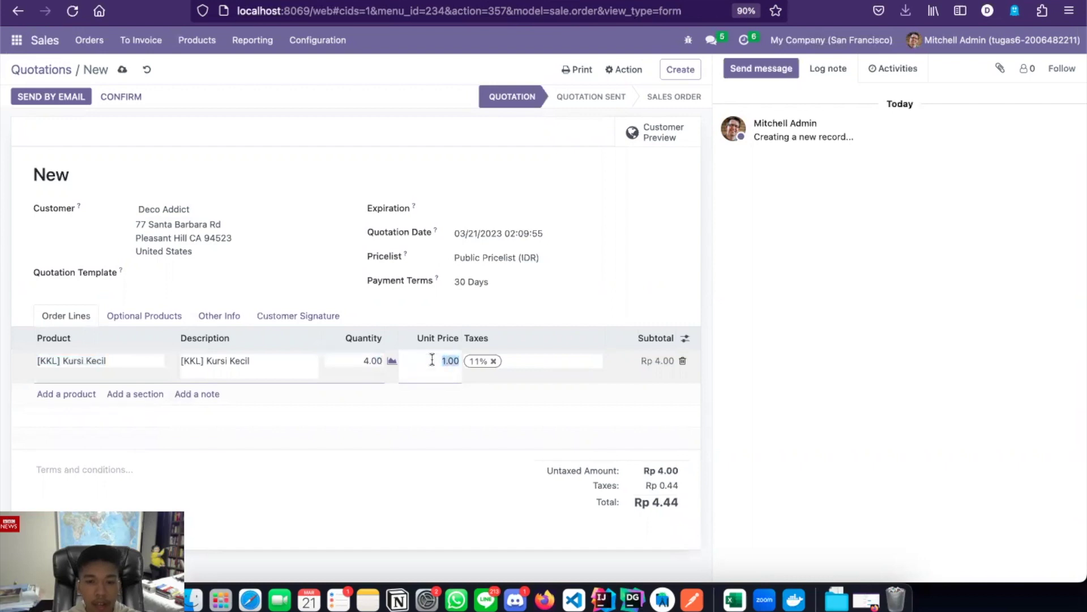
{"action": "left_click", "coordinate": [437, 413]}
{"action": "left_click", "coordinate": [426, 362]}
{"action": "type", "text": "20"}
{"action": "type", "text": "00"}
{"action": "key", "text": "Return"}
{"action": "left_click", "coordinate": [457, 429]}
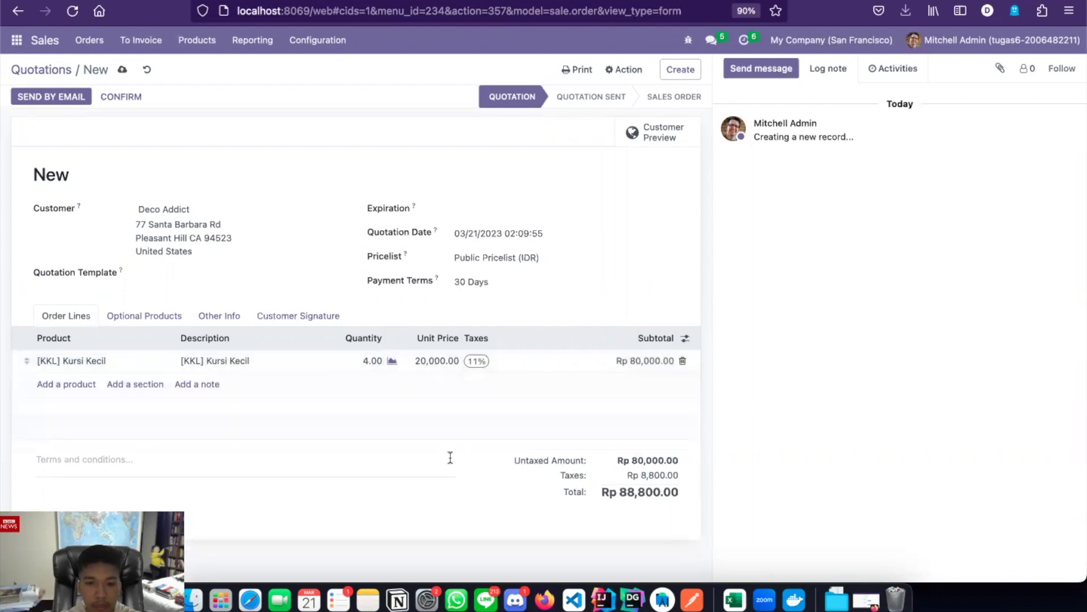
- Verify the selling price to Deco Addict in the Excel scenario text, then return to the quotation
{"action": "key", "text": "ctrl+Up"}
{"action": "left_click", "coordinate": [421, 164]}
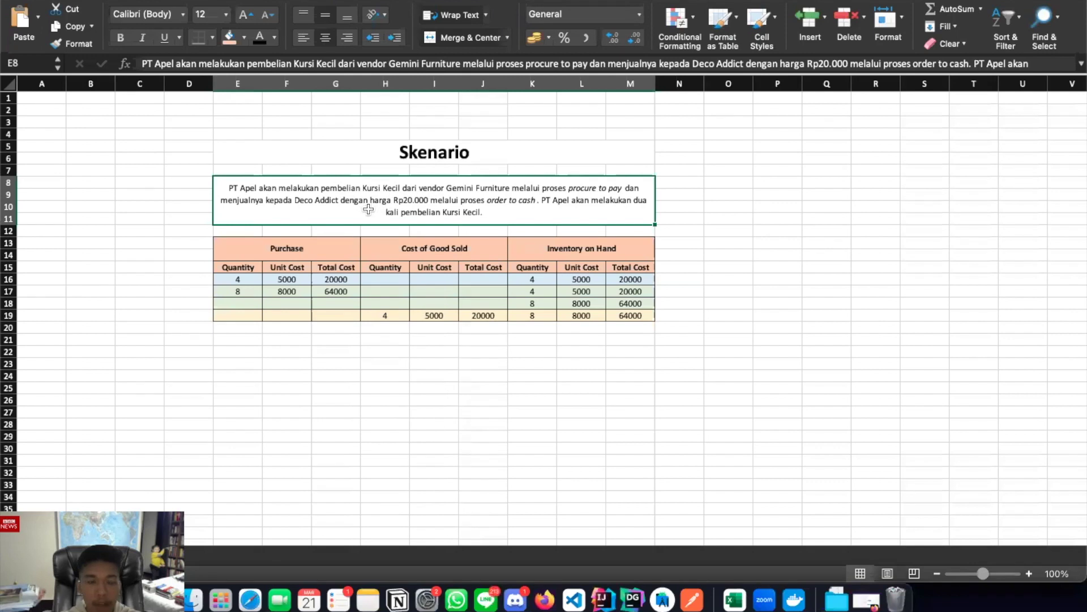
{"action": "key", "text": "ctrl+Up"}
{"action": "left_click", "coordinate": [340, 251]}
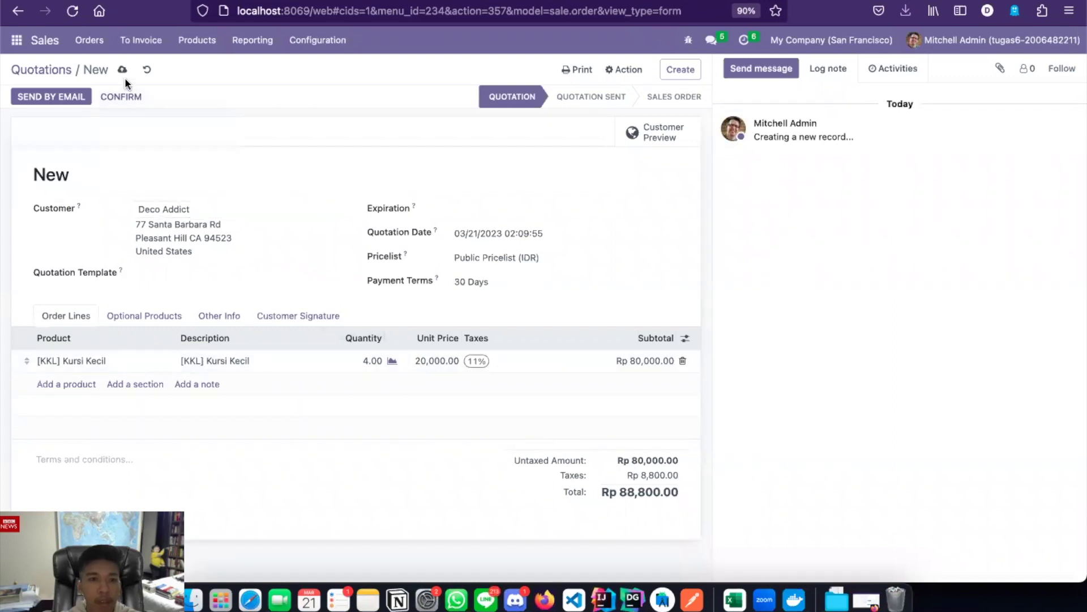
- Confirm the sales order and process its full Kursi Kecil delivery as an immediate transfer with SMS disabled
{"action": "left_click", "coordinate": [125, 98]}
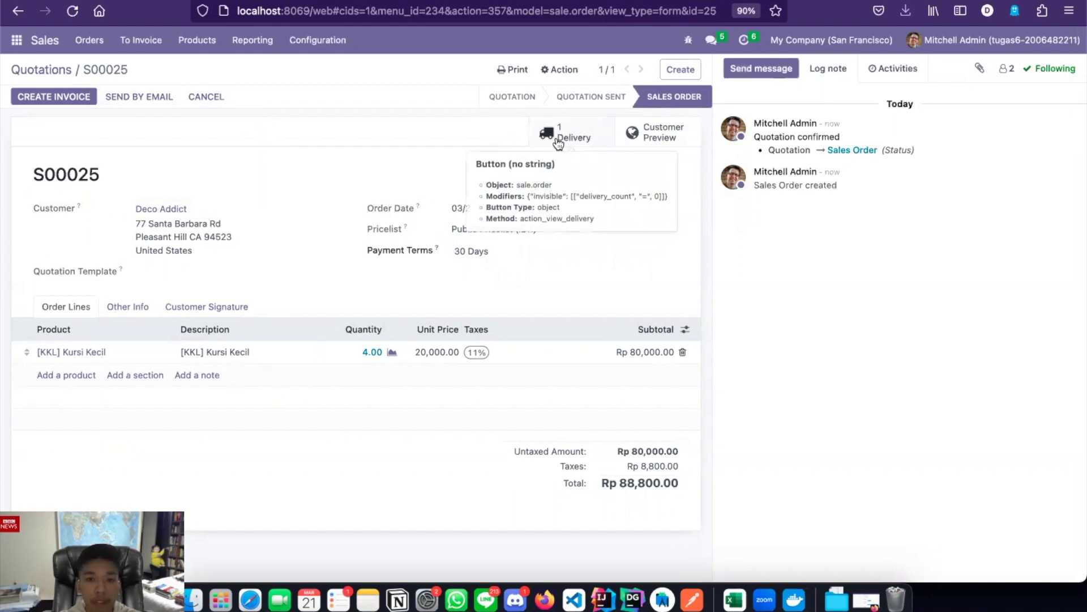
{"action": "left_click", "coordinate": [558, 139]}
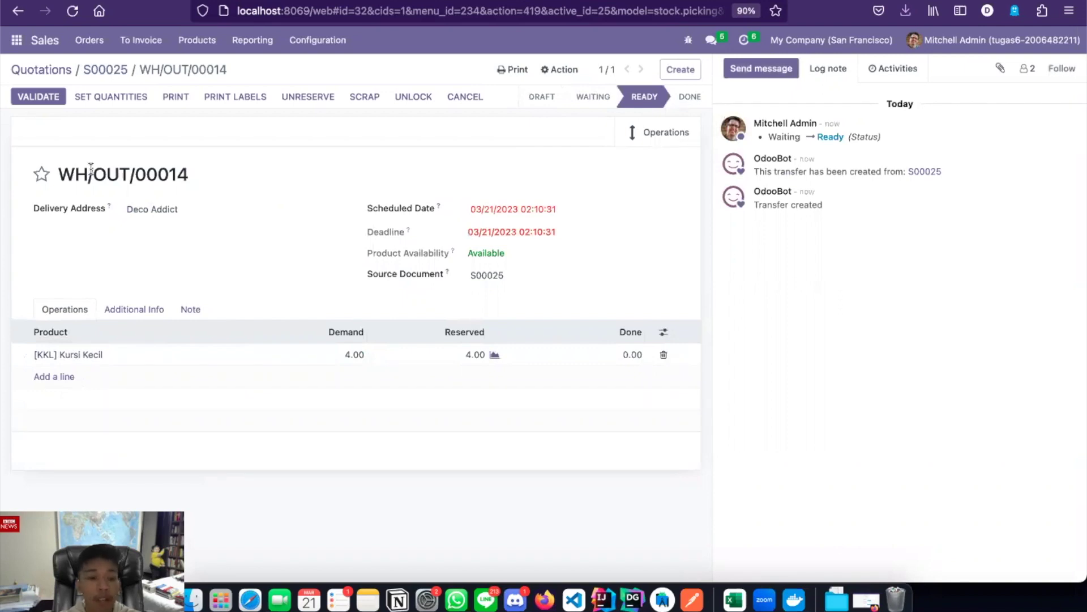
{"action": "left_click", "coordinate": [46, 98]}
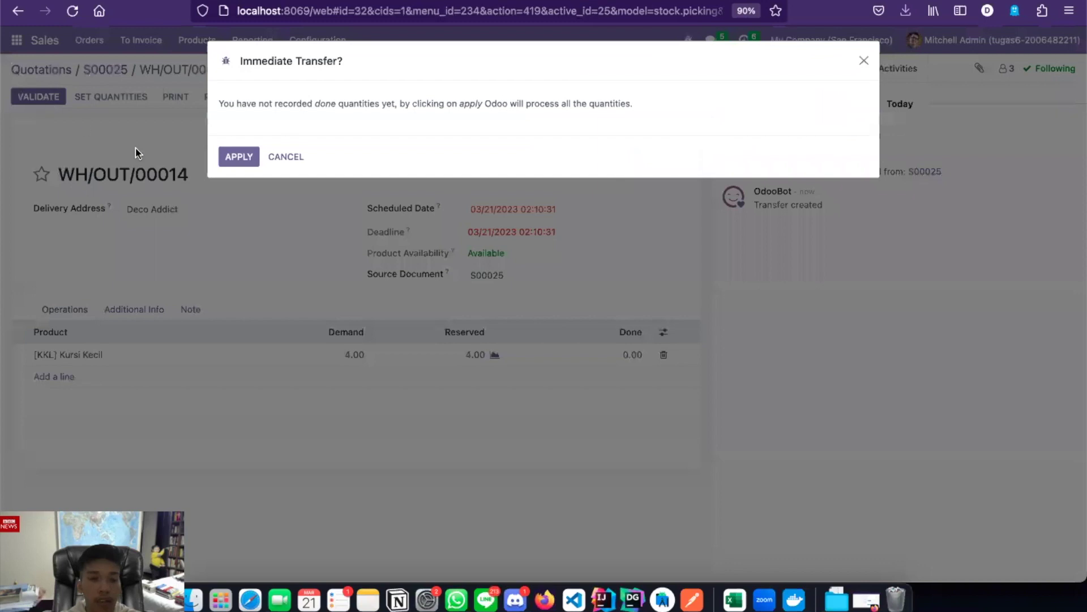
{"action": "left_click", "coordinate": [229, 164]}
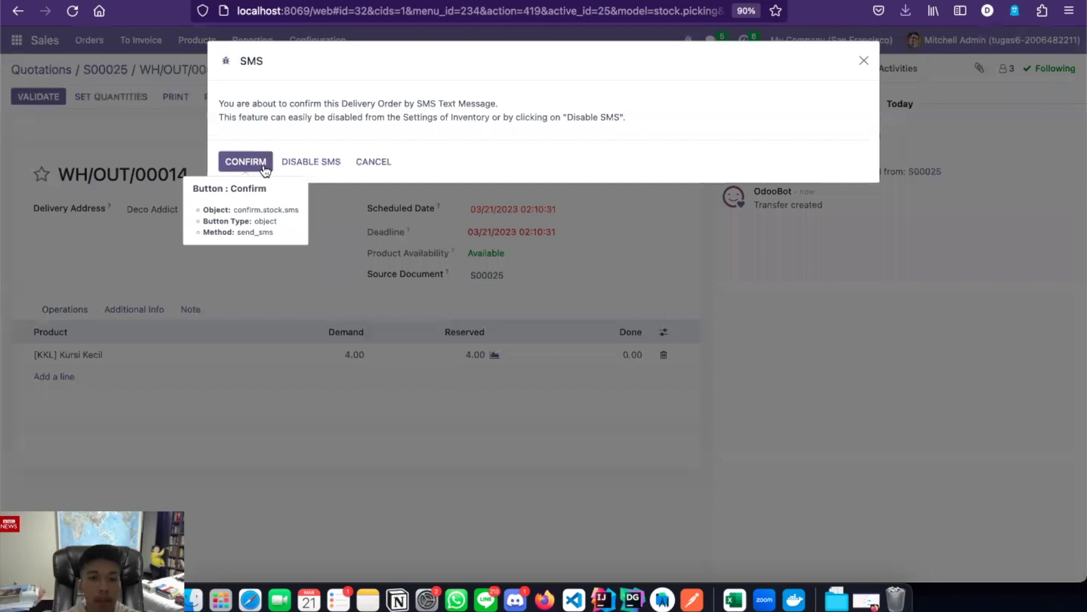
{"action": "left_click", "coordinate": [303, 162]}
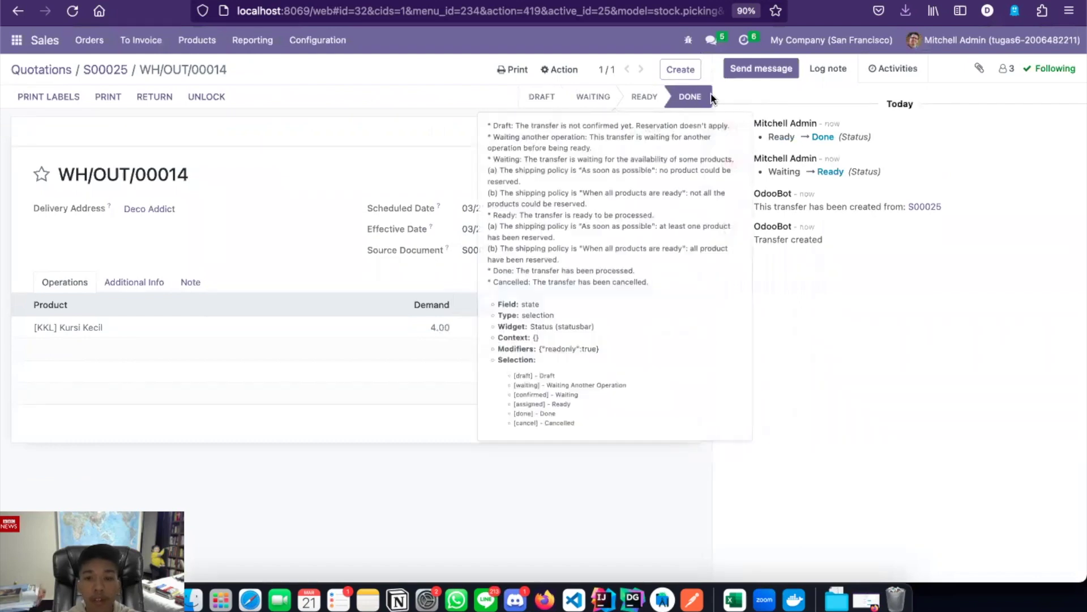
- Open the Kursi Kecil product record in Sales to check its on-hand quantity and cost after the delivery
{"action": "left_click", "coordinate": [209, 41]}
{"action": "left_click", "coordinate": [215, 63]}
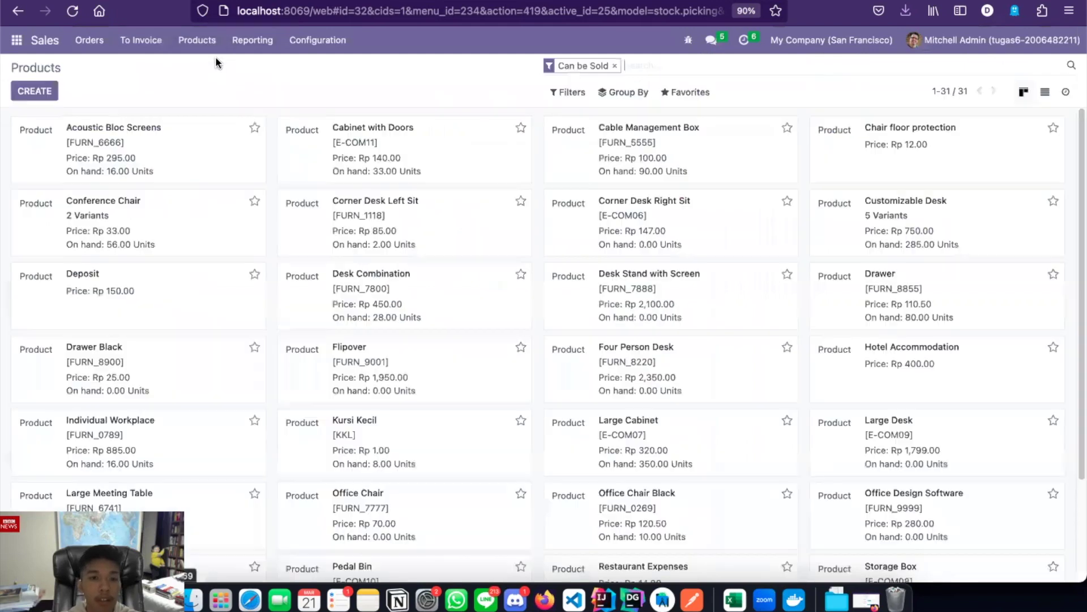
{"action": "scroll", "coordinate": [759, 464], "scroll_direction": "down", "scroll_amount": 5}
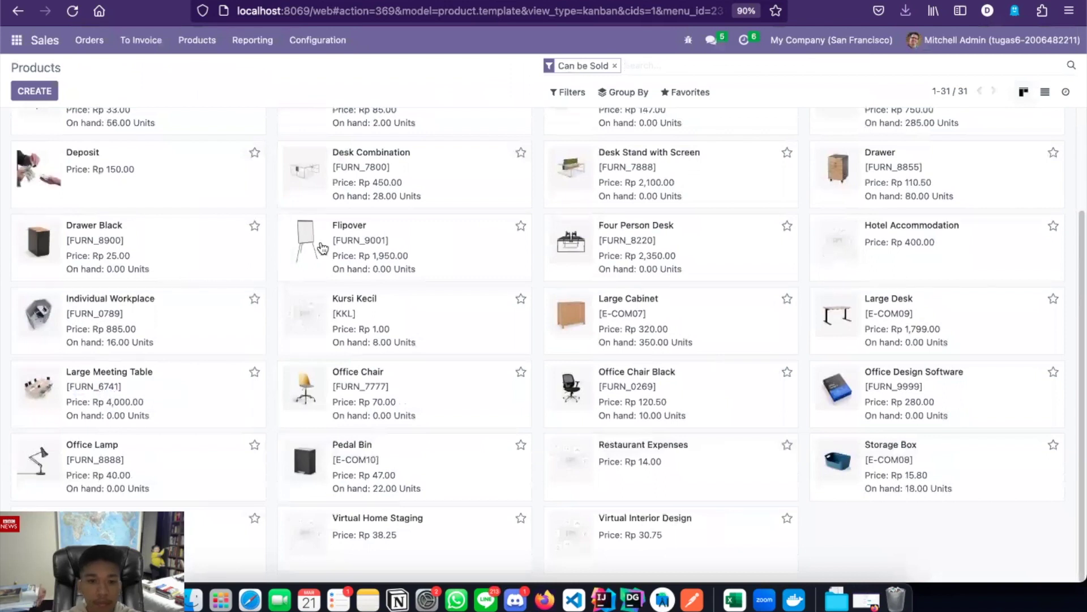
{"action": "scroll", "coordinate": [509, 334], "scroll_direction": "up", "scroll_amount": 1}
{"action": "left_click", "coordinate": [319, 338]}
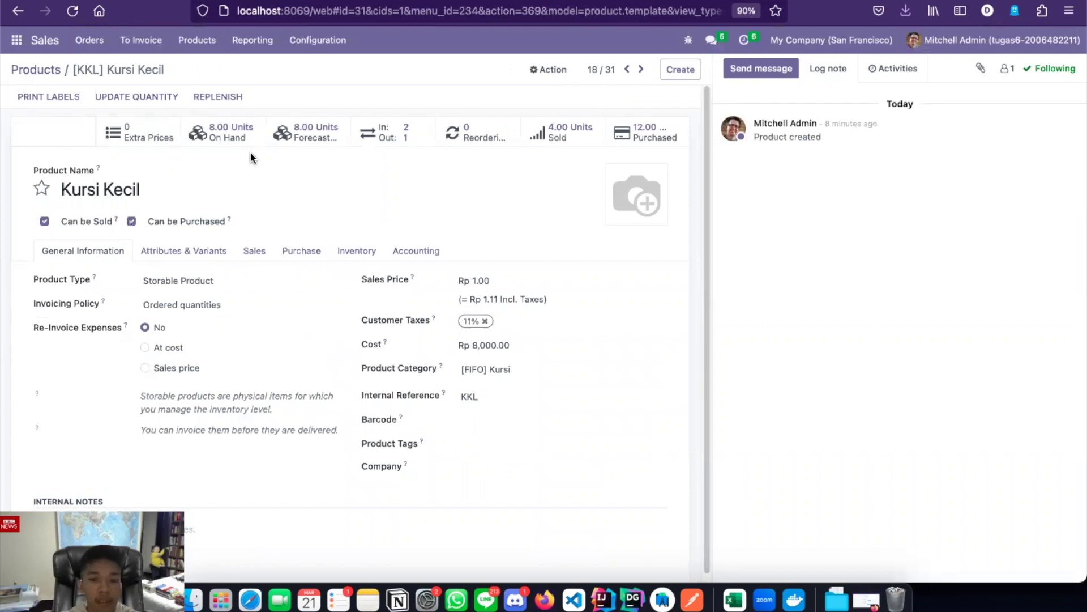
- Open the Inventory app's valuation report, group it by product, and expand Kursi Kecil to review the entries including the sale
{"action": "left_click", "coordinate": [249, 41]}
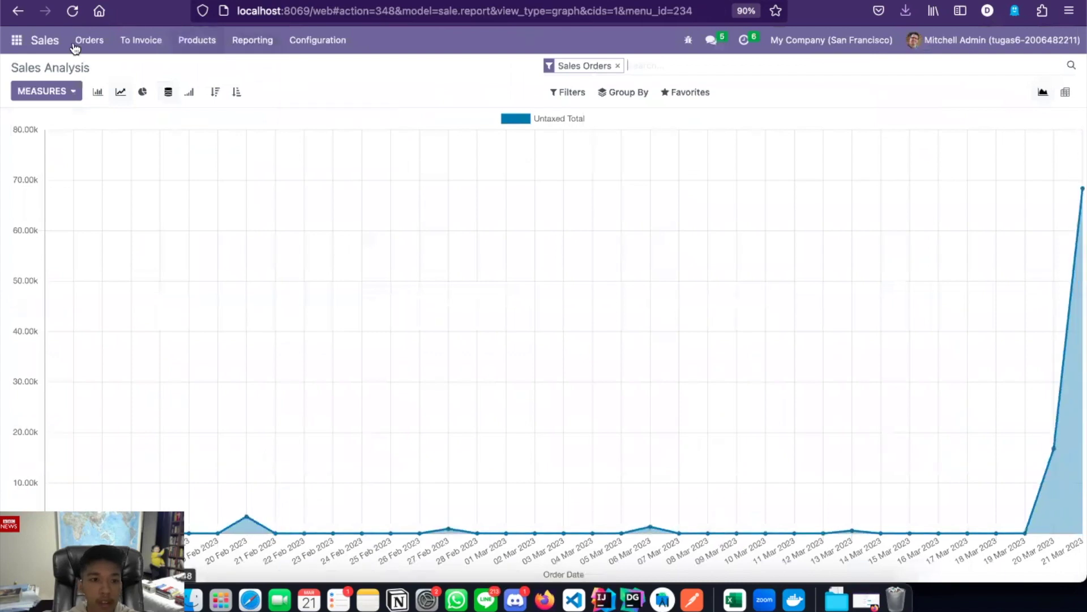
{"action": "left_click", "coordinate": [17, 40]}
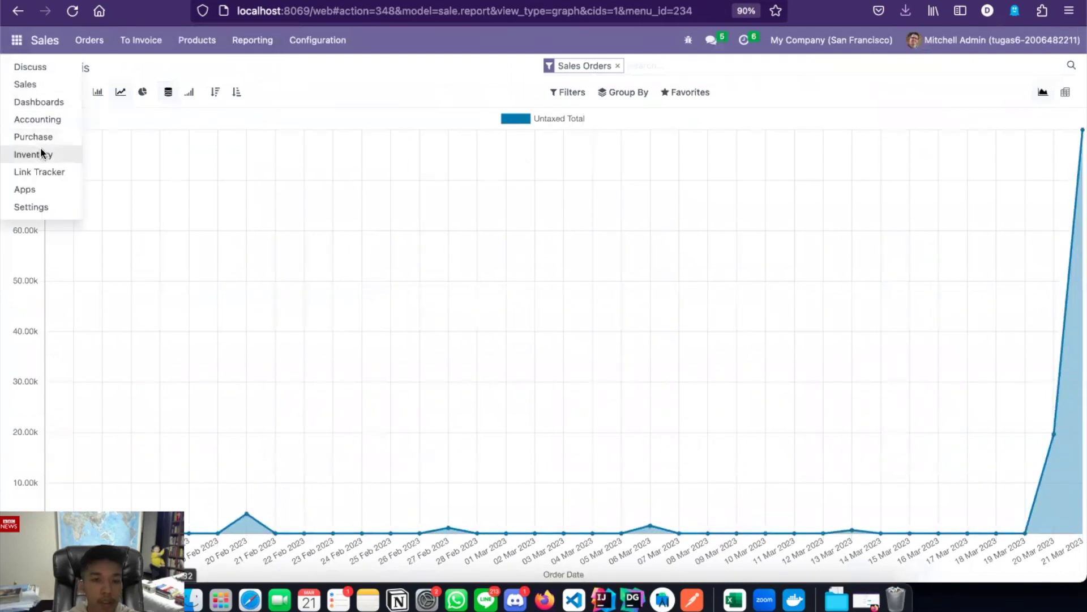
{"action": "left_click", "coordinate": [39, 154]}
{"action": "left_click", "coordinate": [273, 51]}
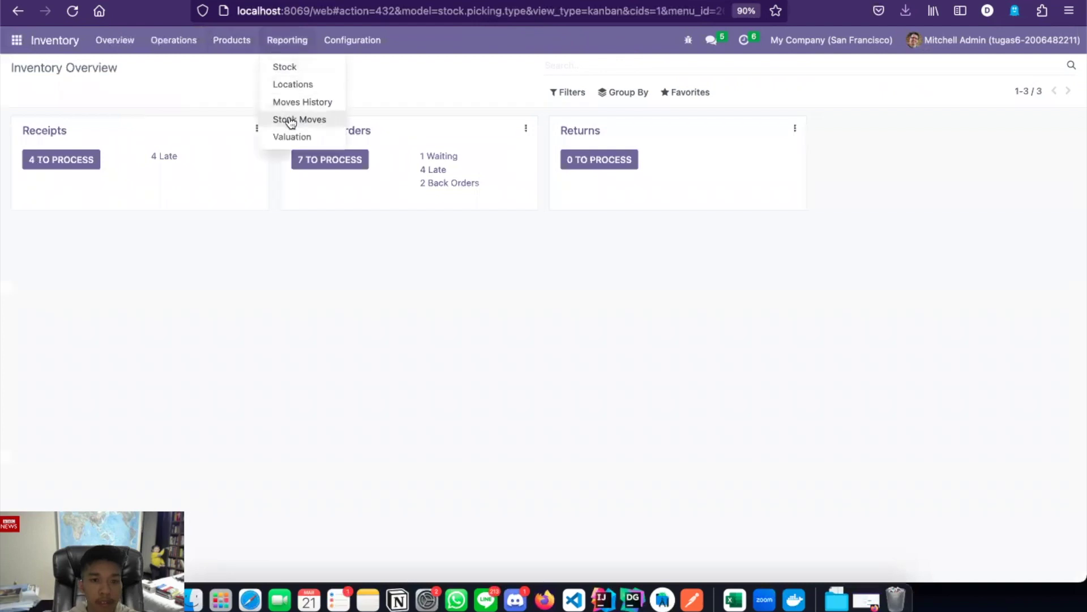
{"action": "left_click", "coordinate": [291, 136]}
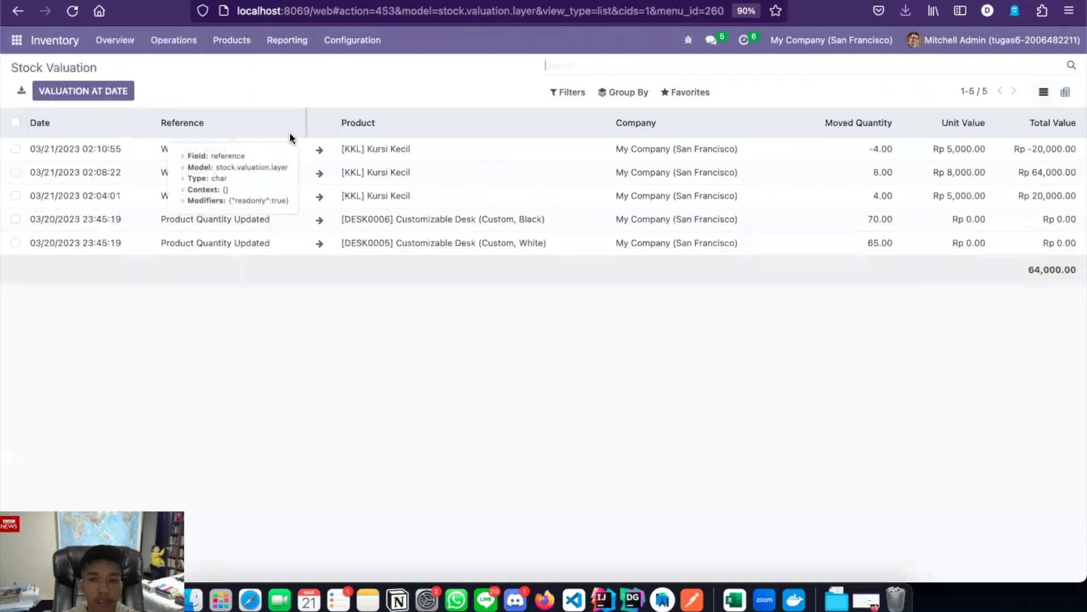
{"action": "left_click", "coordinate": [636, 93]}
{"action": "left_click", "coordinate": [635, 114]}
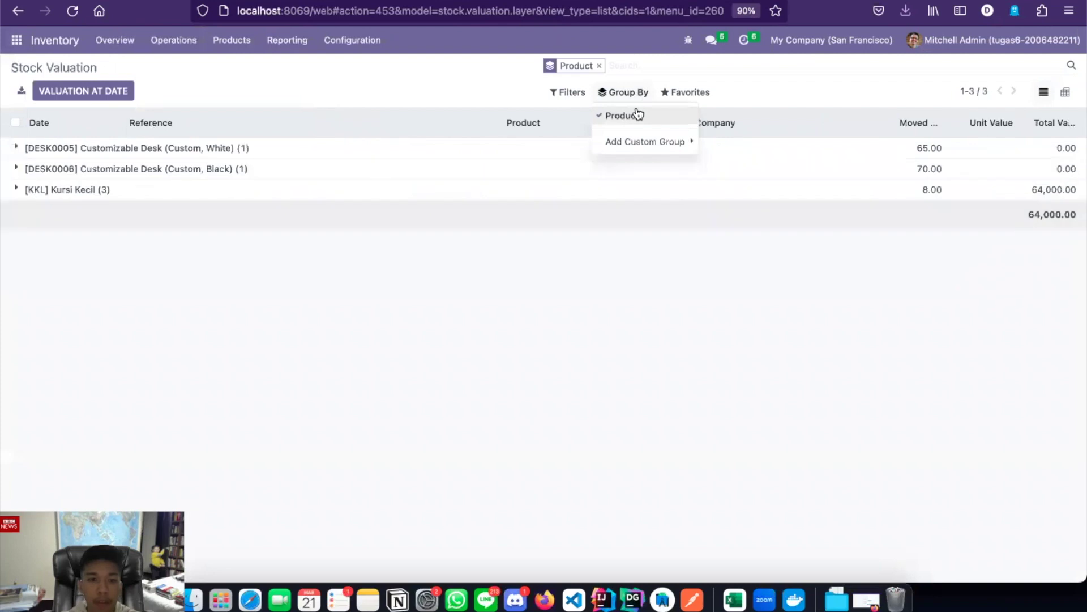
{"action": "left_click", "coordinate": [17, 190]}
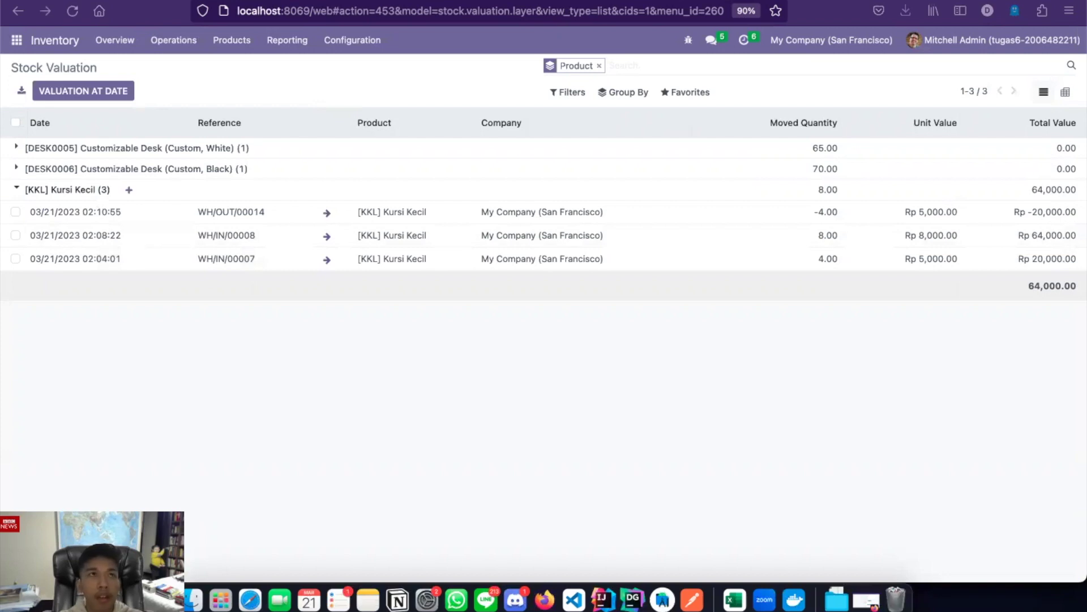
- Open the journal items in the Accounting app and look through the posted list for Kursi Kecil entries
{"action": "left_click", "coordinate": [17, 40]}
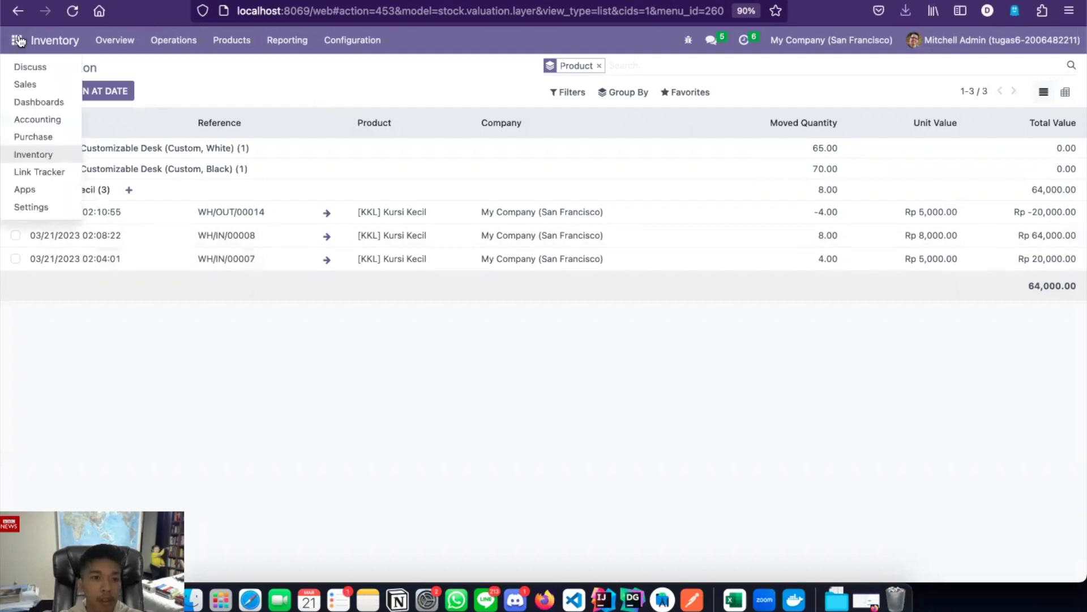
{"action": "left_click", "coordinate": [37, 119]}
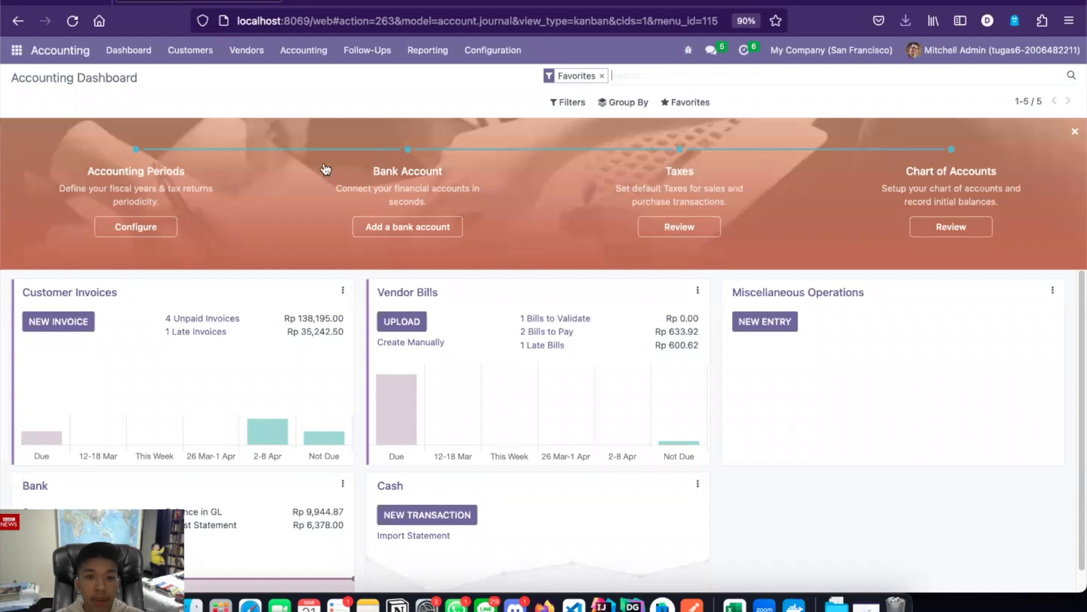
{"action": "left_click", "coordinate": [310, 59]}
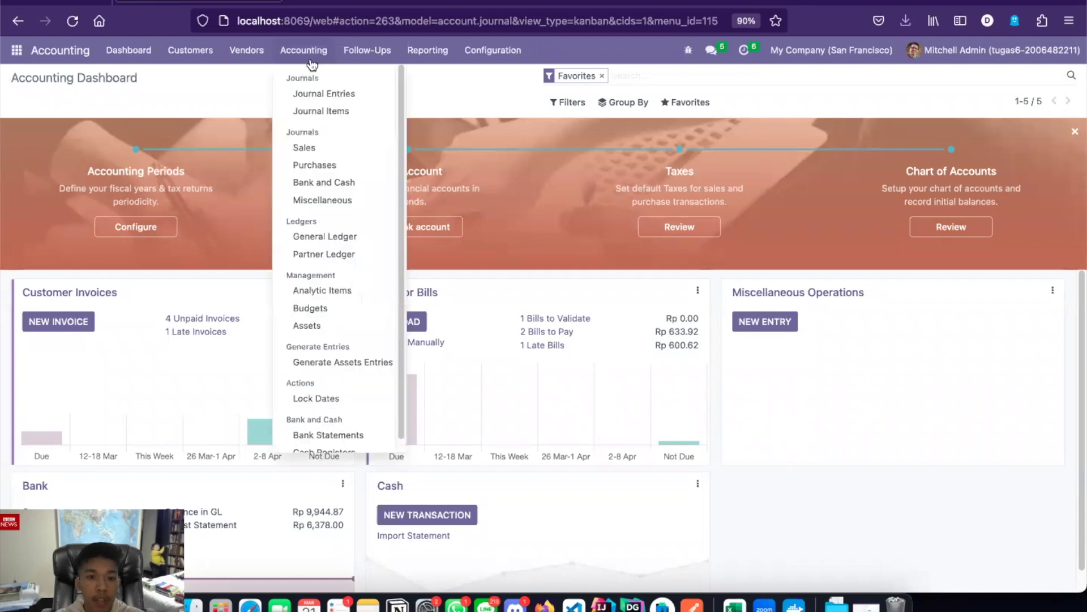
{"action": "left_click", "coordinate": [315, 111]}
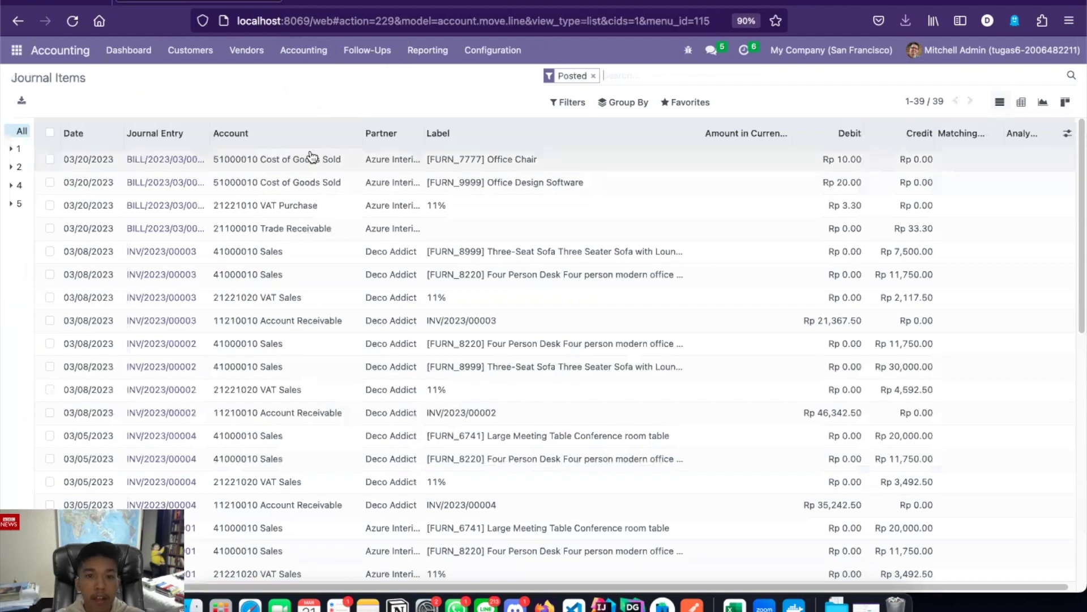
{"action": "scroll", "coordinate": [465, 169], "scroll_direction": "down", "scroll_amount": 1}
{"action": "scroll", "coordinate": [465, 169], "scroll_direction": "down", "scroll_amount": 5}
{"action": "scroll", "coordinate": [465, 169], "scroll_direction": "down", "scroll_amount": 7}
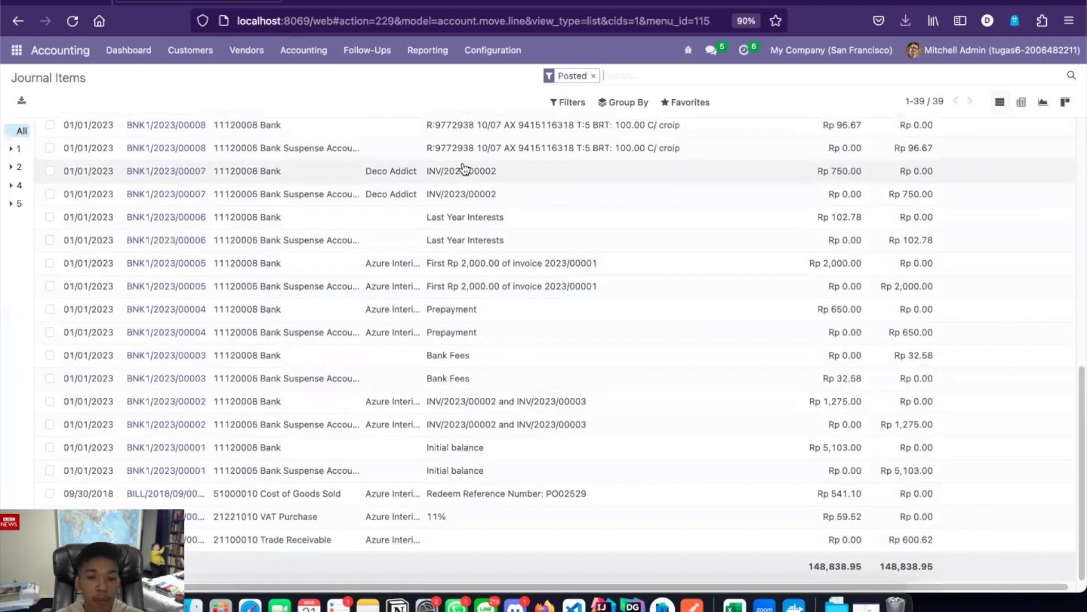
{"action": "scroll", "coordinate": [465, 169], "scroll_direction": "up", "scroll_amount": 15}
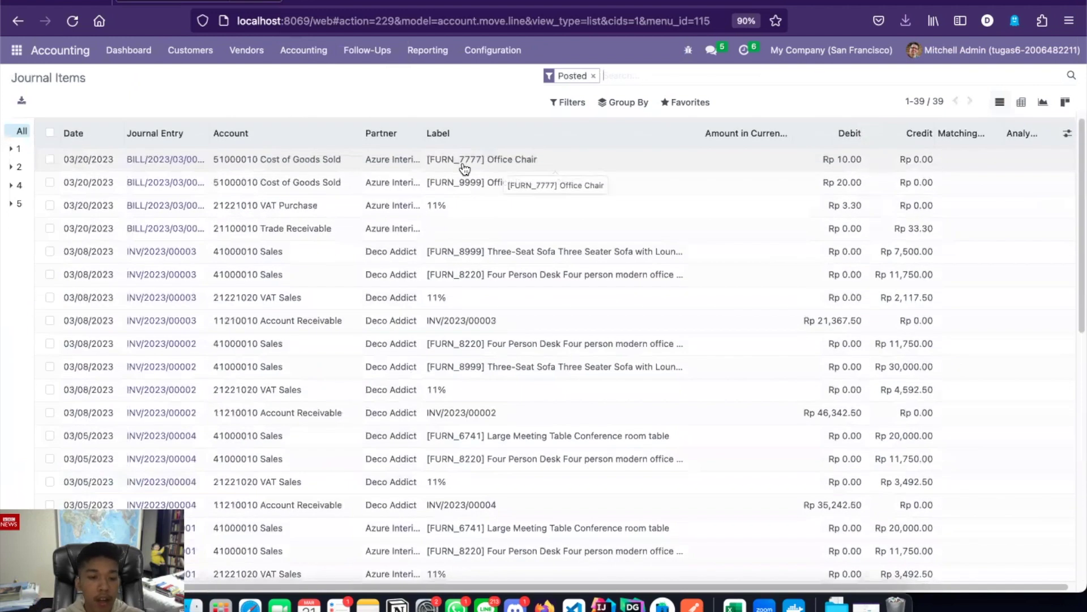